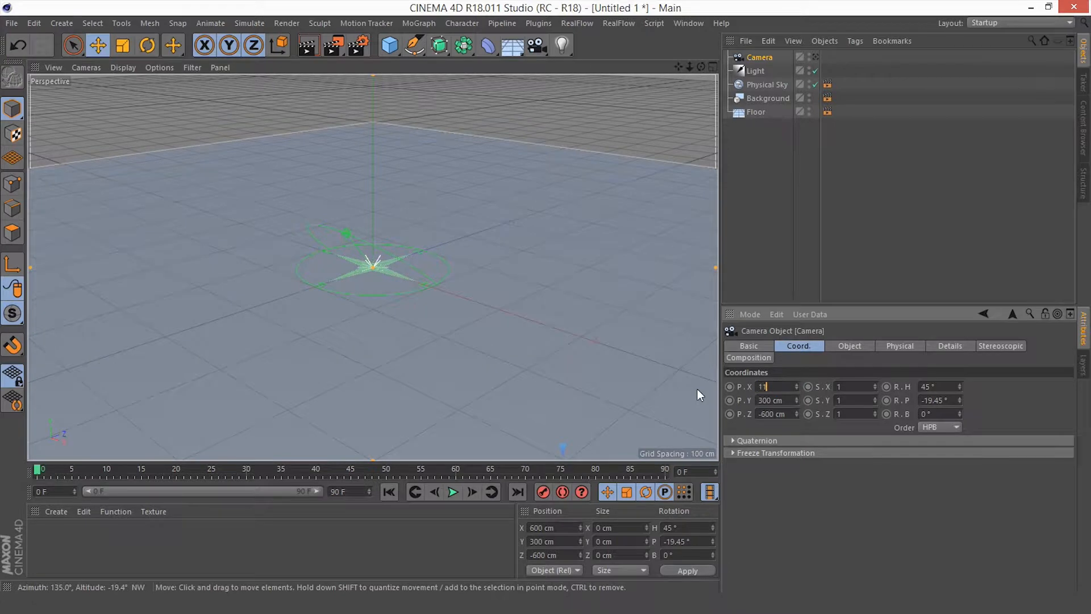
Position the camera at 1100 cm on the X, Y and Z axes
key(Tab)
text(1100)
key(Tab)
text(1100)
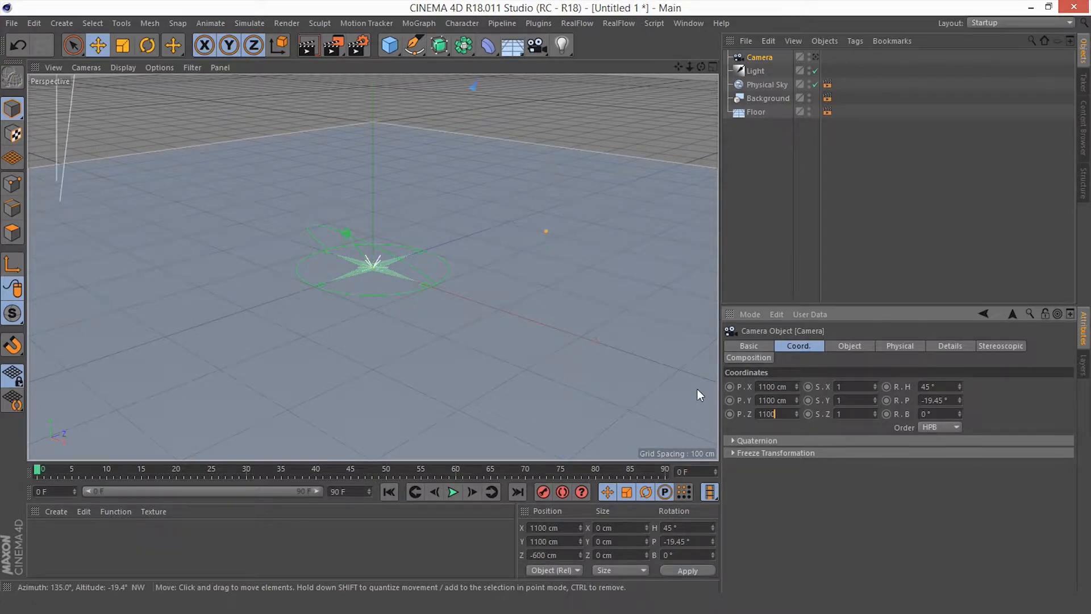
key(Tab)
Rotate the camera to a heading of 135° and a pitch of -30°
key(Tab)
key(Tab)
key(Tab)
key(Tab)
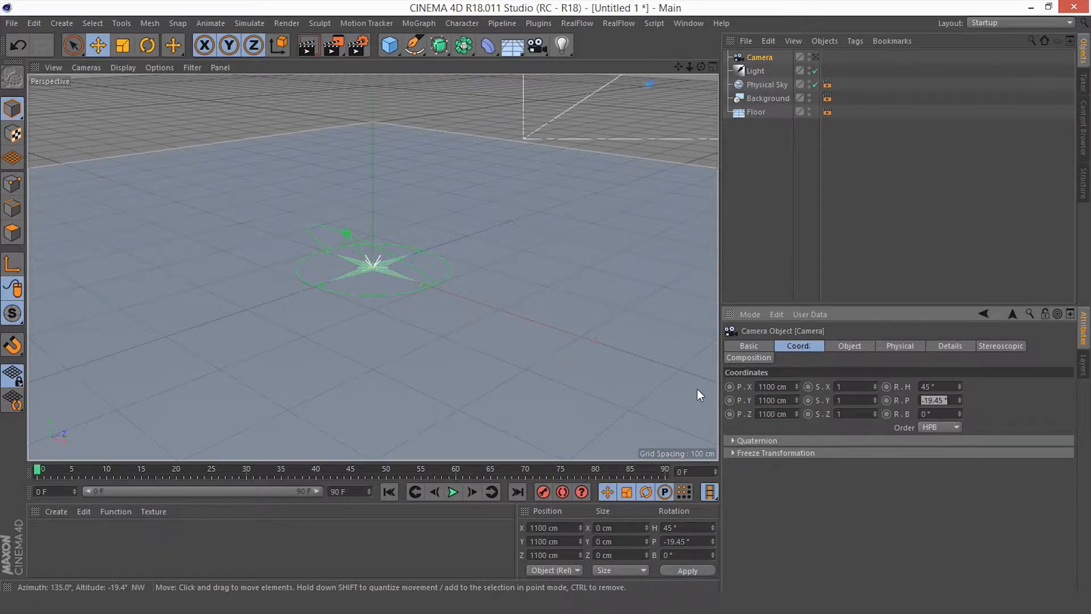
key(shift+Tab)
text(135)
key(Tab)
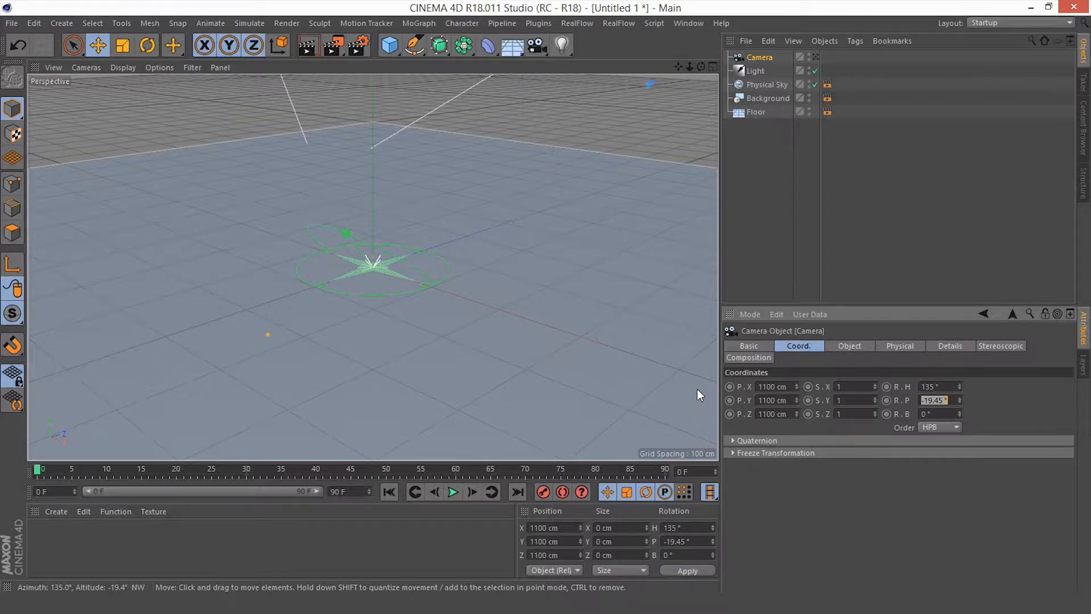
key(BackSpace)
text(-30)
key(Return)
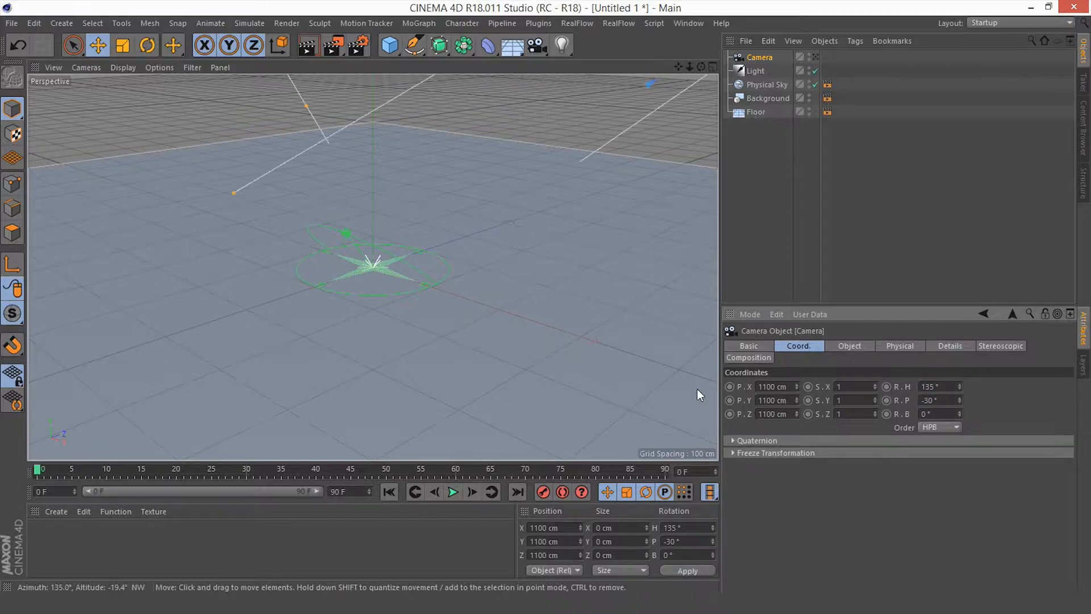
click(815, 57)
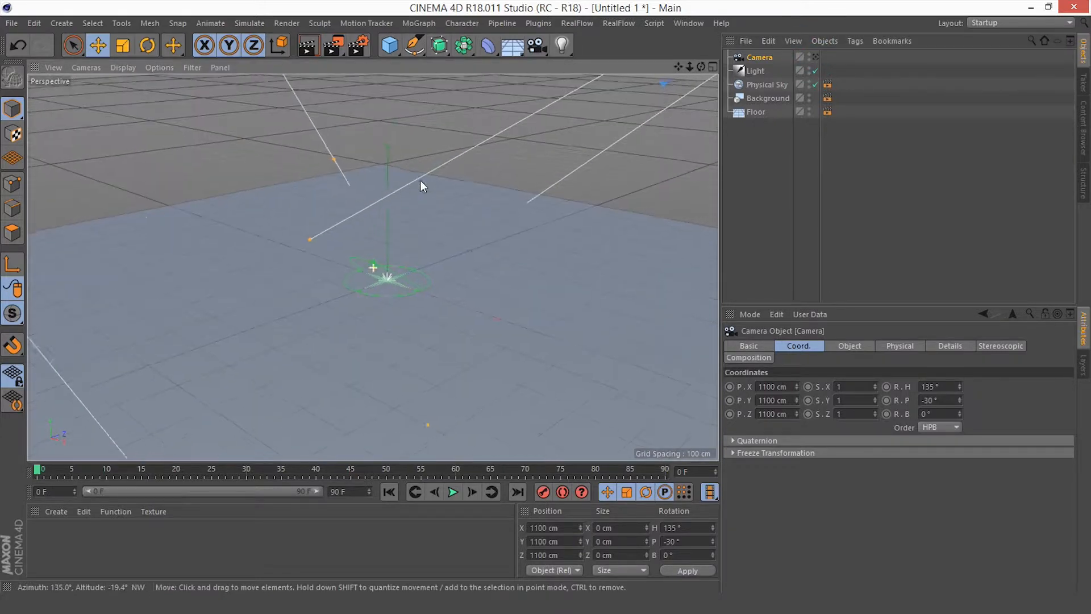
Add a cube to the scene and set its X, Y and Z sizes to 50 cm
drag(390, 46, 492, 66)
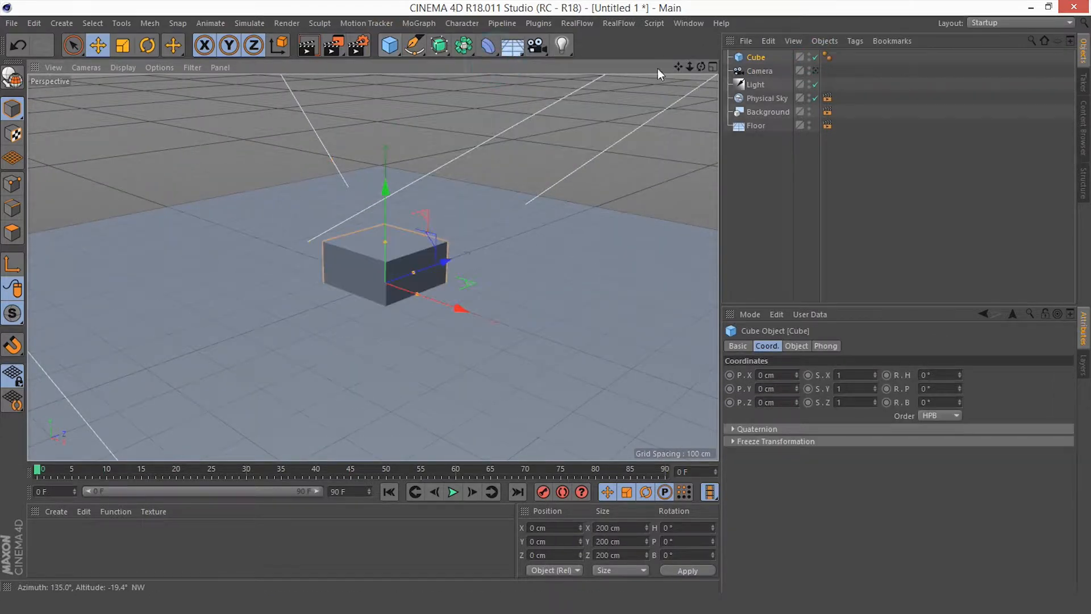
click(799, 345)
double_click(785, 375)
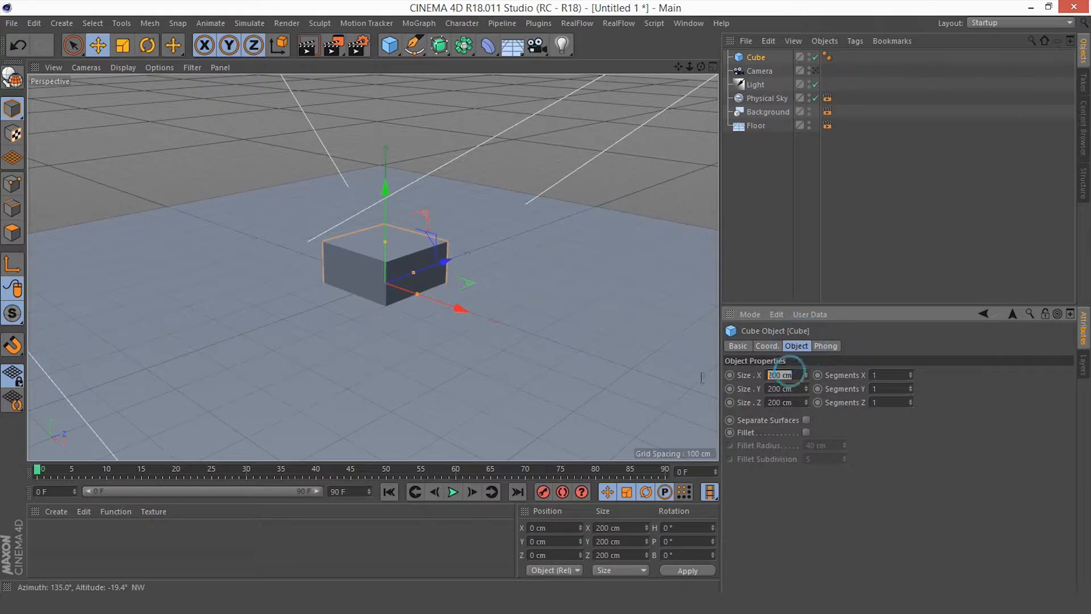
text(50)
key(Tab)
text(50)
key(Tab)
text(50)
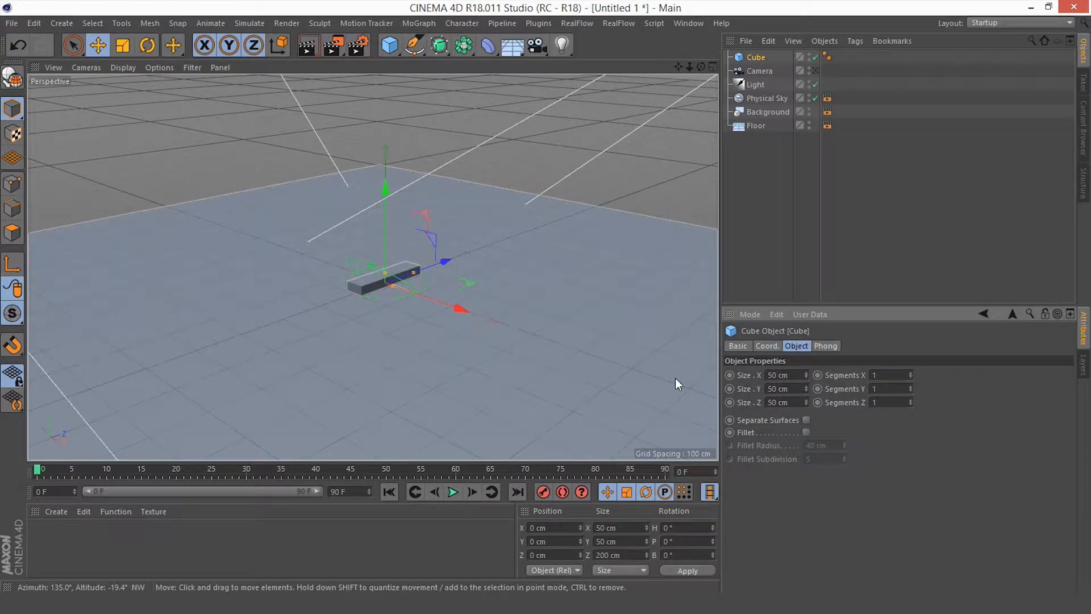
key(Return)
Add a MoGraph Cloner as the cube's parent and set its mode to Grid Array
click(419, 23)
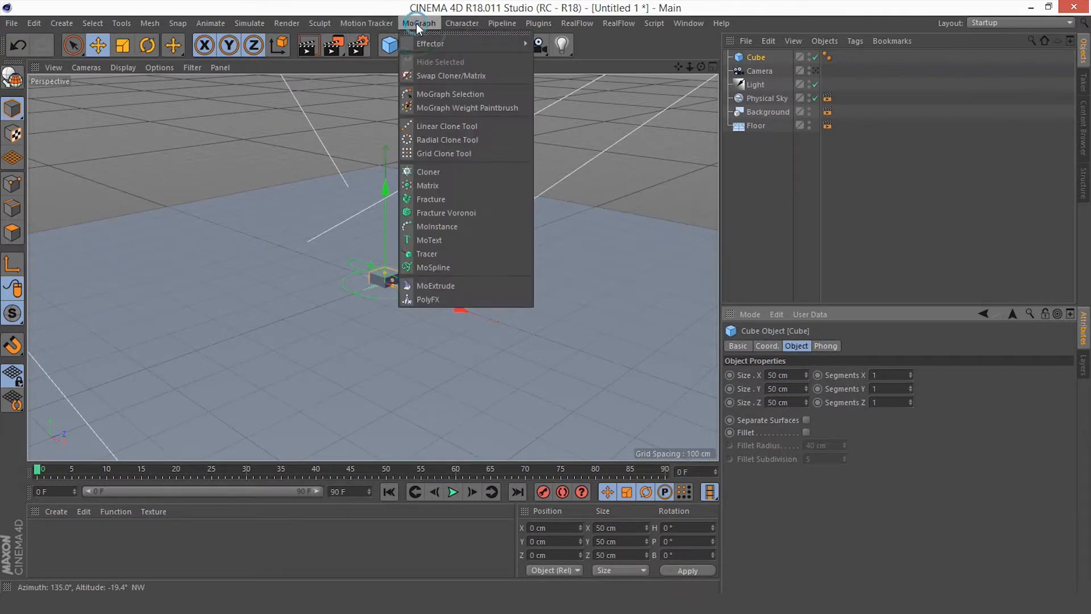
alt+click(449, 173)
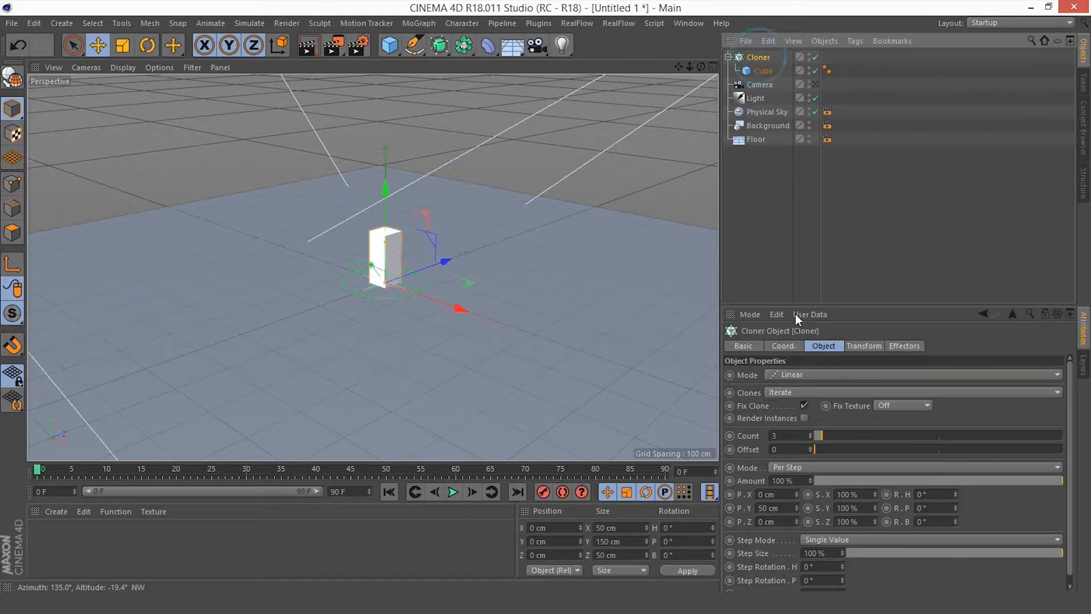
click(791, 375)
click(803, 433)
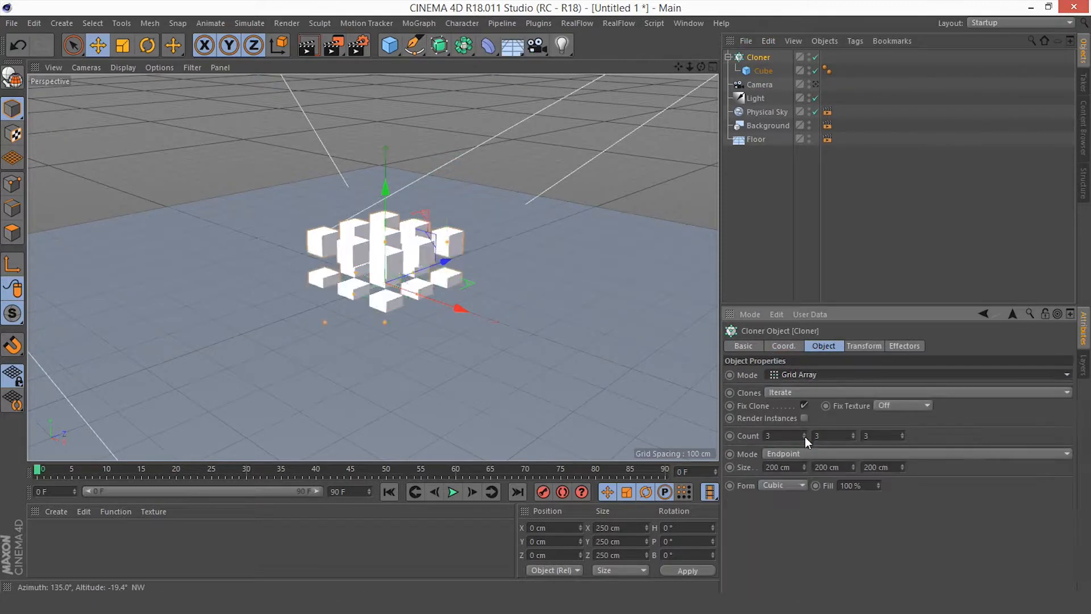
Set the Cloner's grid count to 5 in all three directions
text(5)
key(Tab)
text(5)
key(Tab)
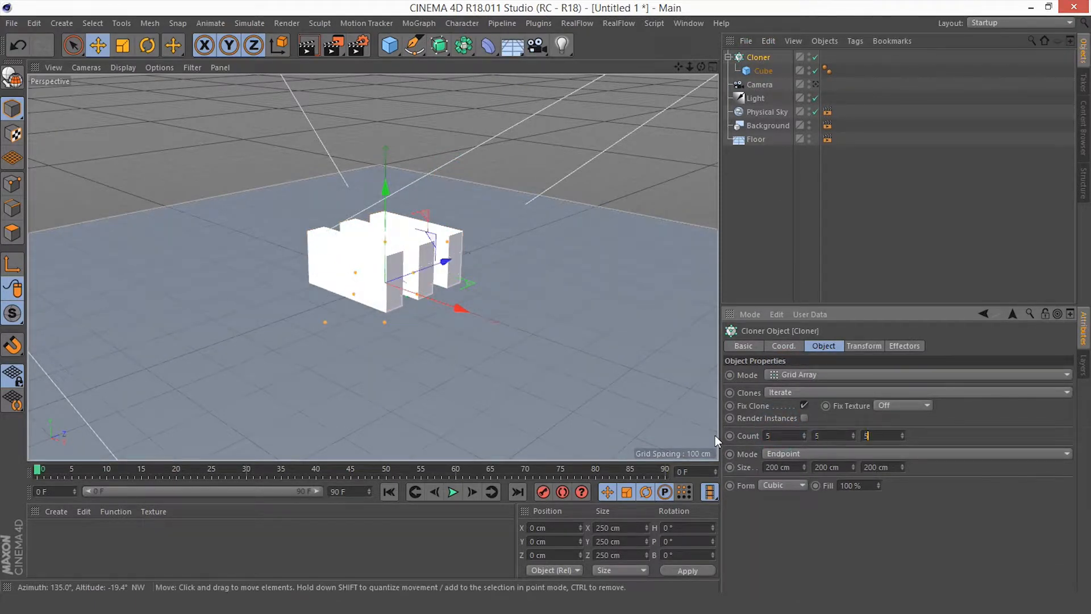
text(5)
key(Return)
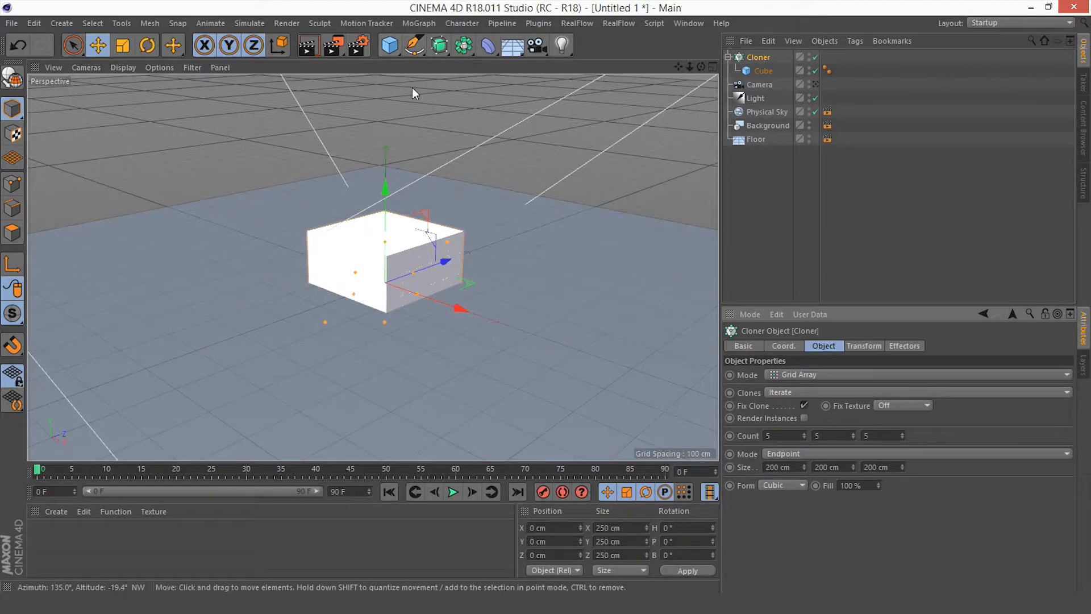
Add a tube with a 0 cm inner radius, a 250 cm outer radius and 4 rotation segments
middle_click(411, 88)
middle_click(472, 295)
click(389, 44)
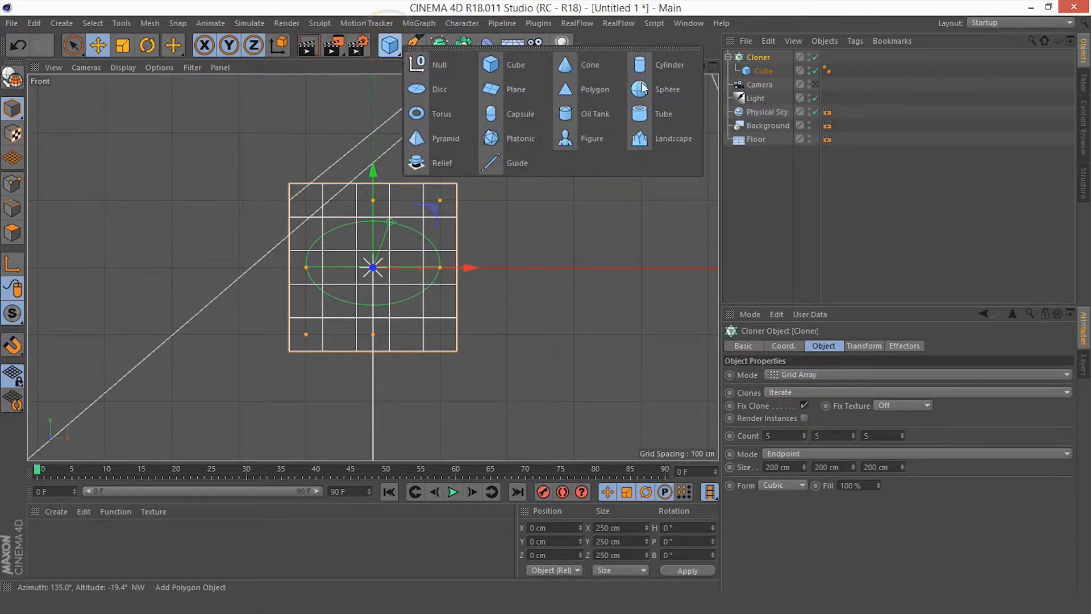
click(663, 113)
middle_click(509, 232)
middle_click(254, 135)
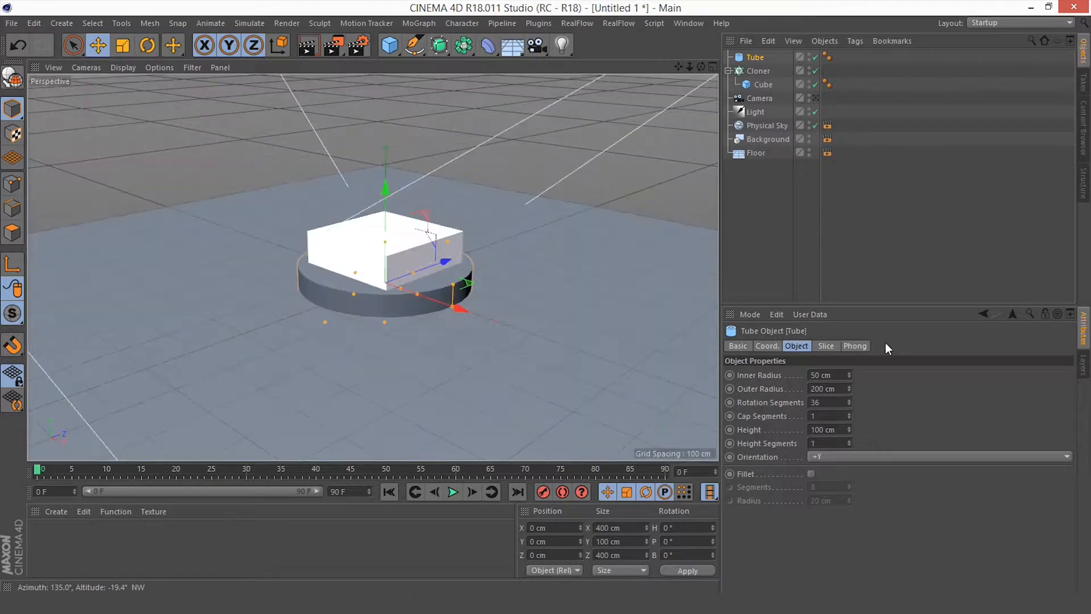
click(835, 377)
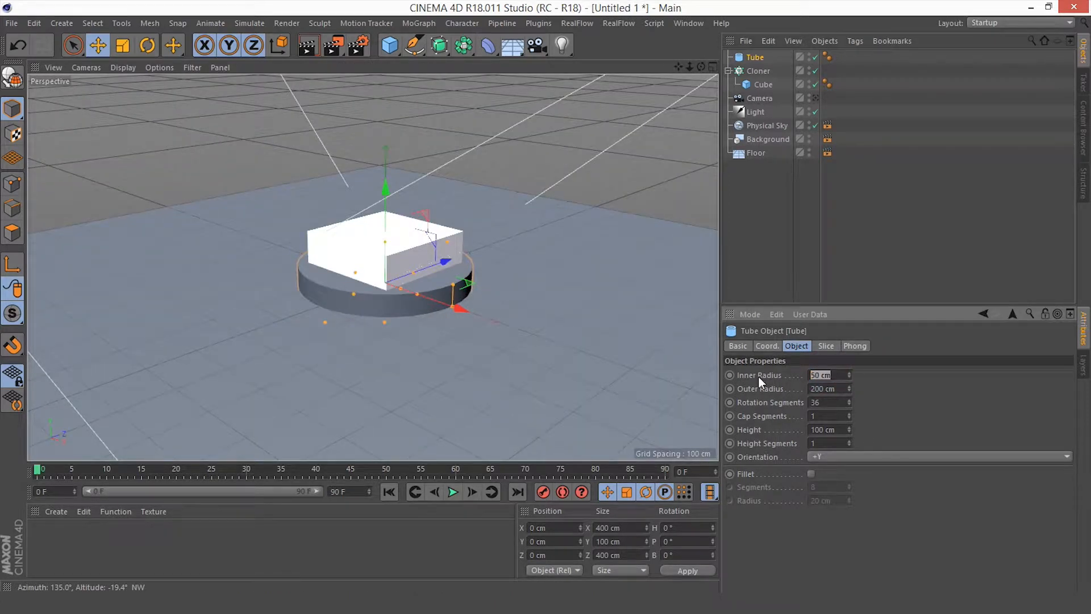
text(0)
key(Tab)
text(250)
key(Tab)
text(4)
key(Tab)
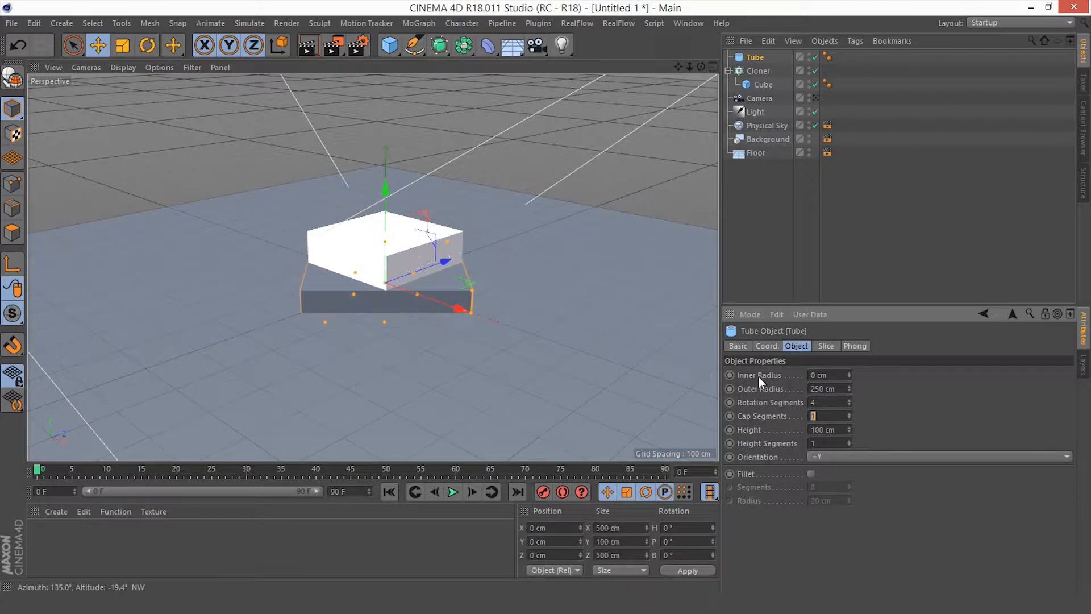
Give the tube a height of 250 cm with 18 cap segments and 18 height segments
text(18)
key(Tab)
text(250)
key(Tab)
text(18)
key(Tab)
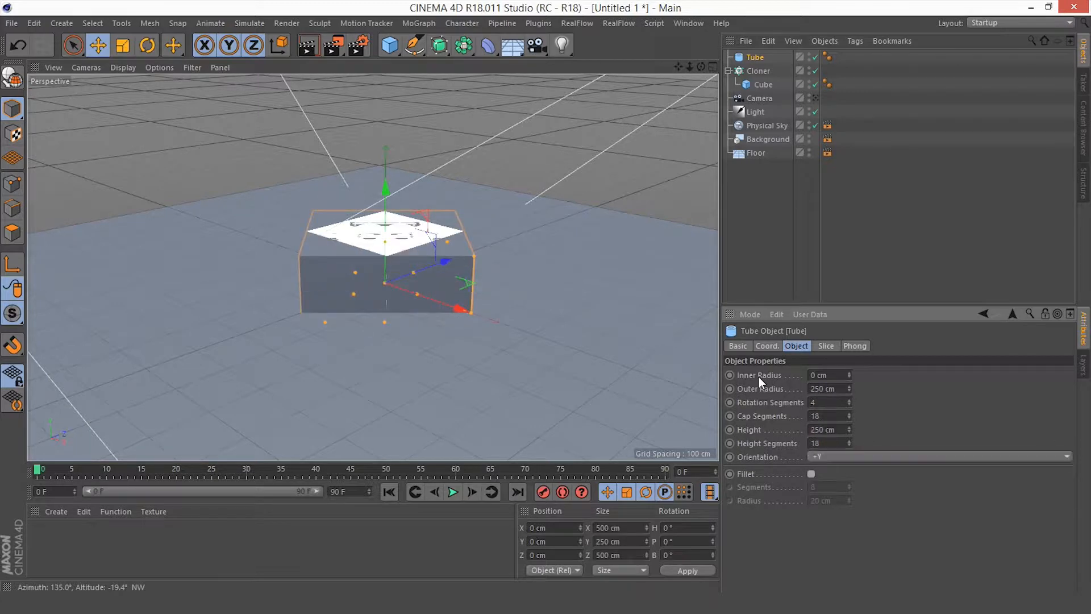
Enable the tube's fillet with a radius of 2 cm
click(811, 474)
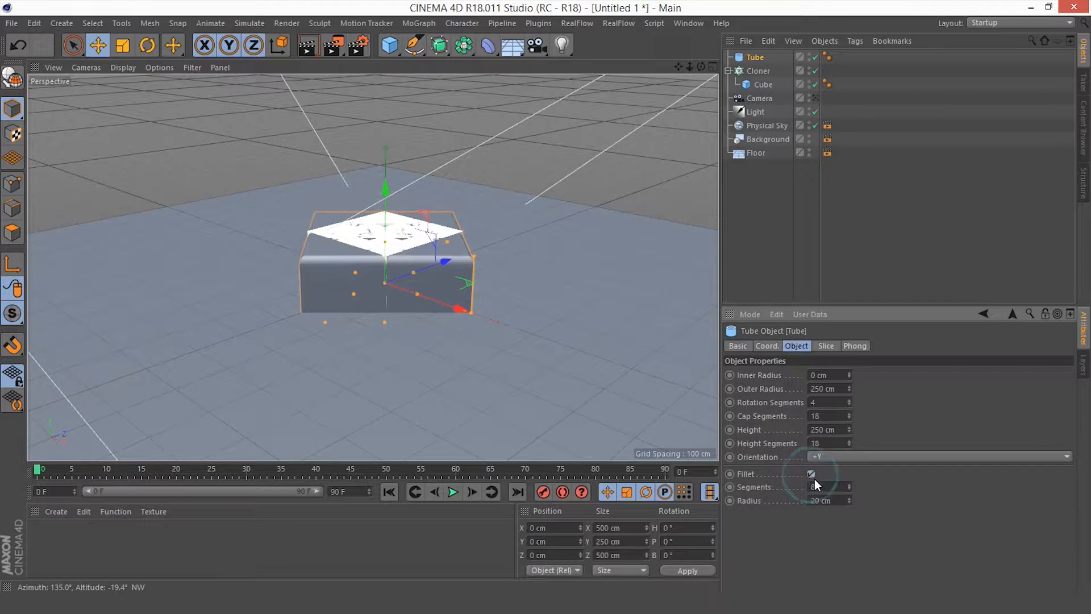
drag(836, 500, 811, 501)
text(2)
key(Return)
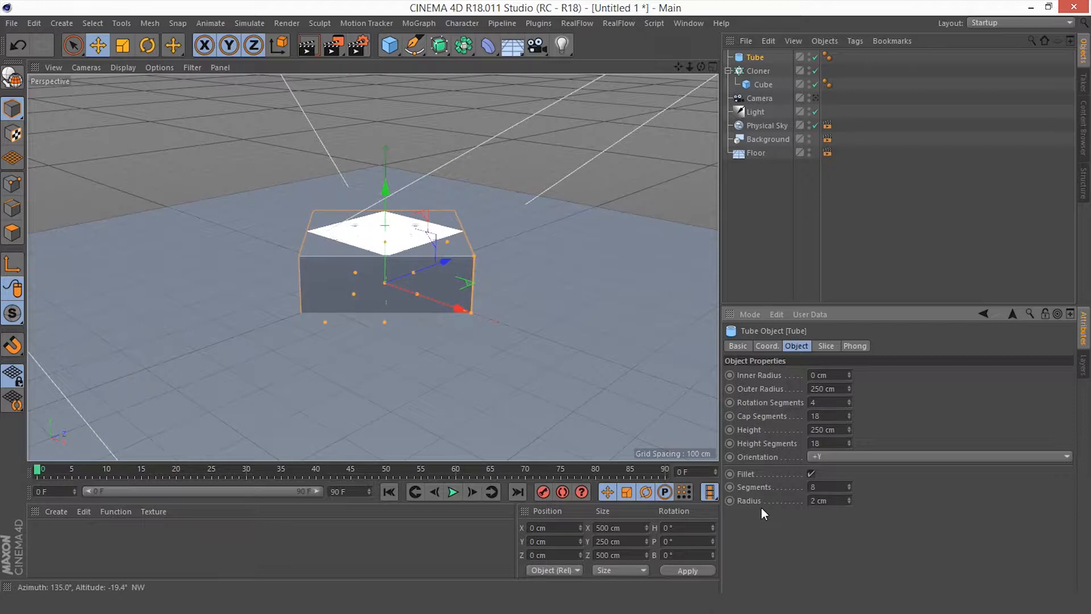
Rotate the tube to a heading of 45°
click(769, 346)
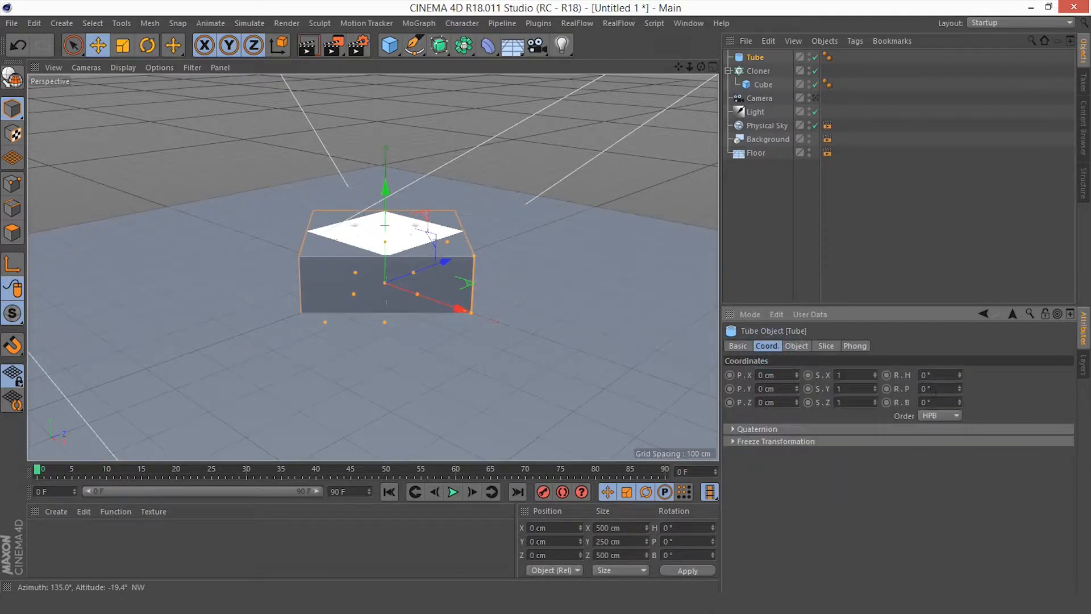
click(932, 374)
text(45)
key(Return)
scroll(506, 254, down, 2)
alt+drag(404, 269, 471, 281)
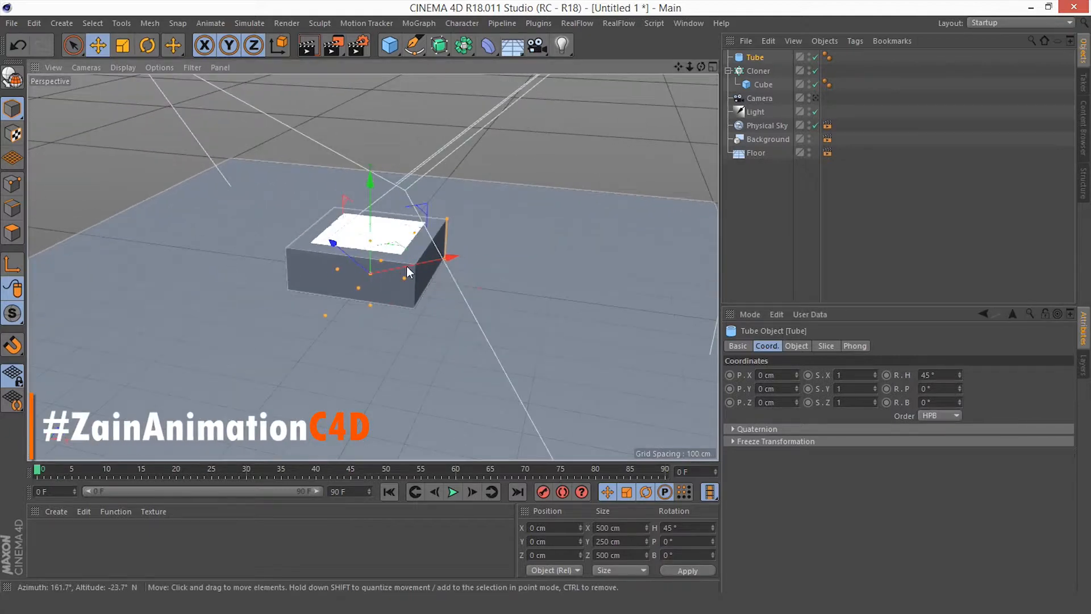
Raise the tube onto the floor by setting its Y position to 125 cm
middle_click(469, 304)
middle_click(477, 314)
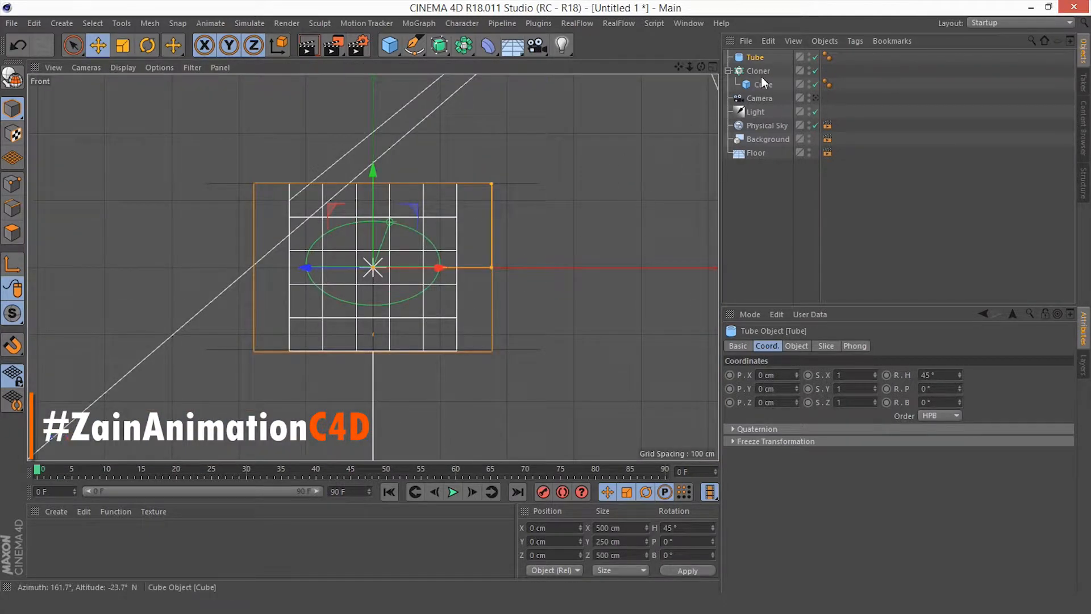
click(727, 71)
click(759, 152)
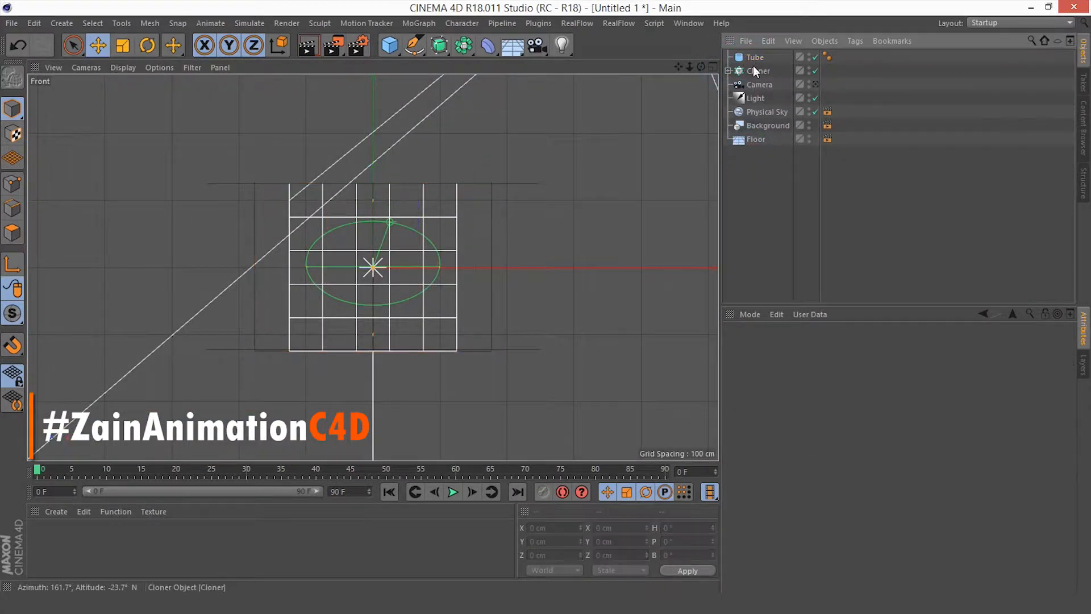
click(754, 57)
drag(380, 236, 402, 136)
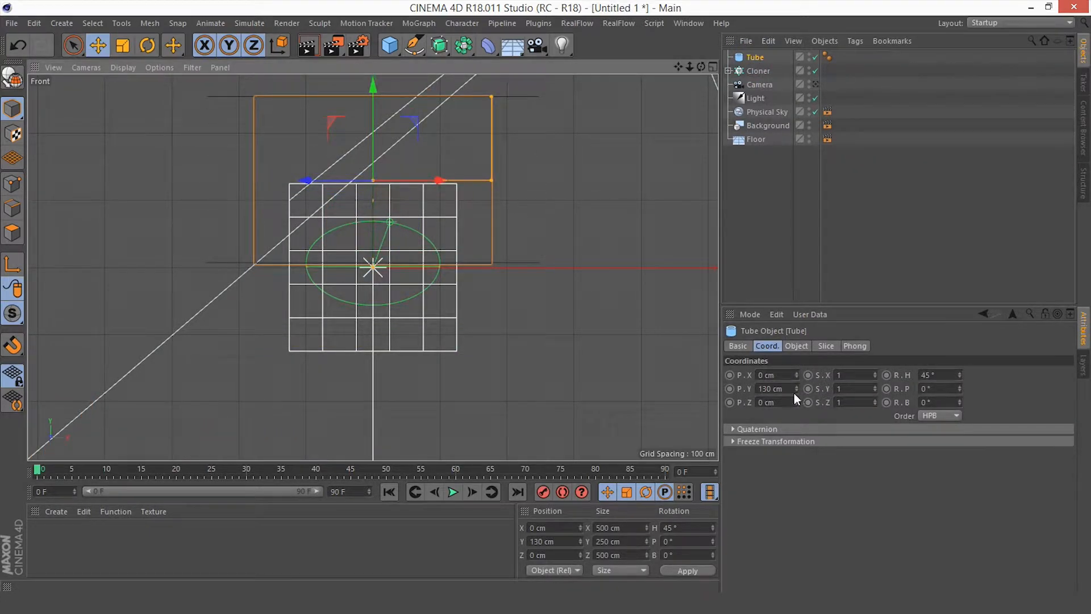
double_click(778, 388)
text(125)
key(Return)
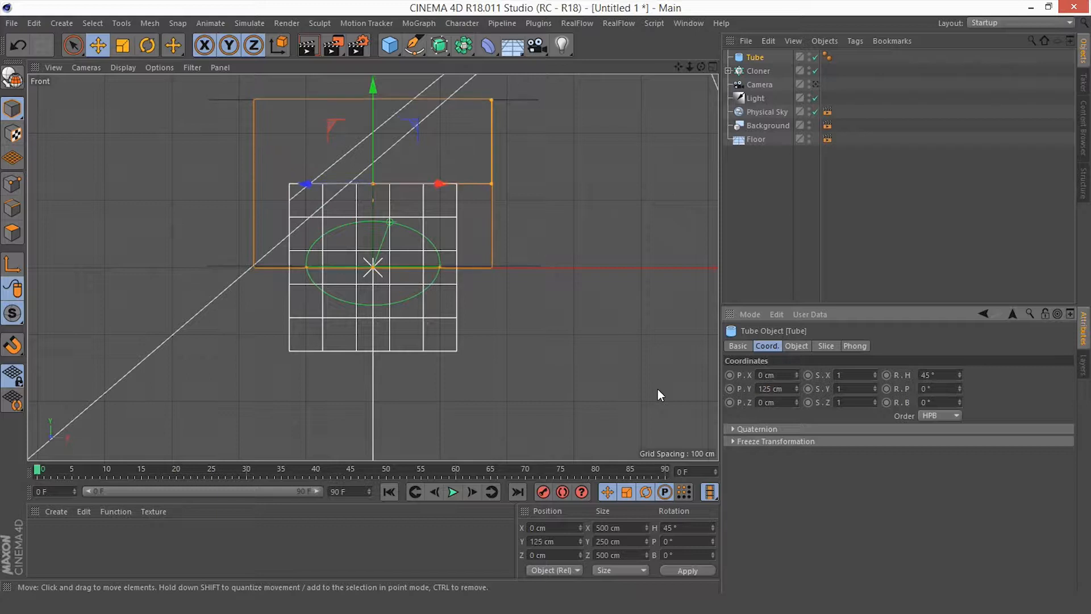
Raise the Cloner on top of the tube by setting its Y position to 375 cm
click(758, 71)
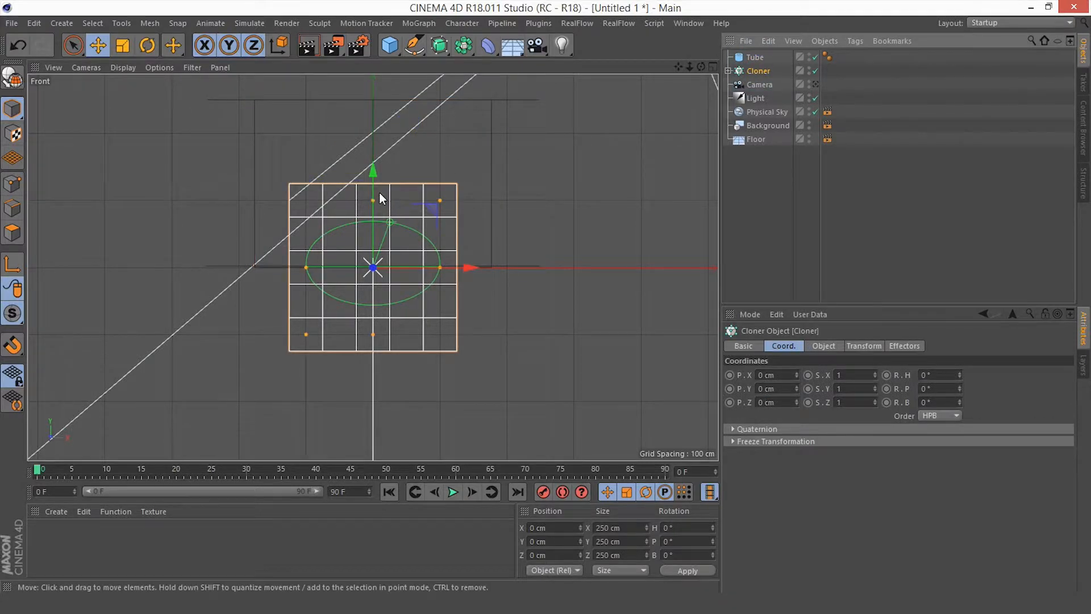
drag(373, 171, 369, 143)
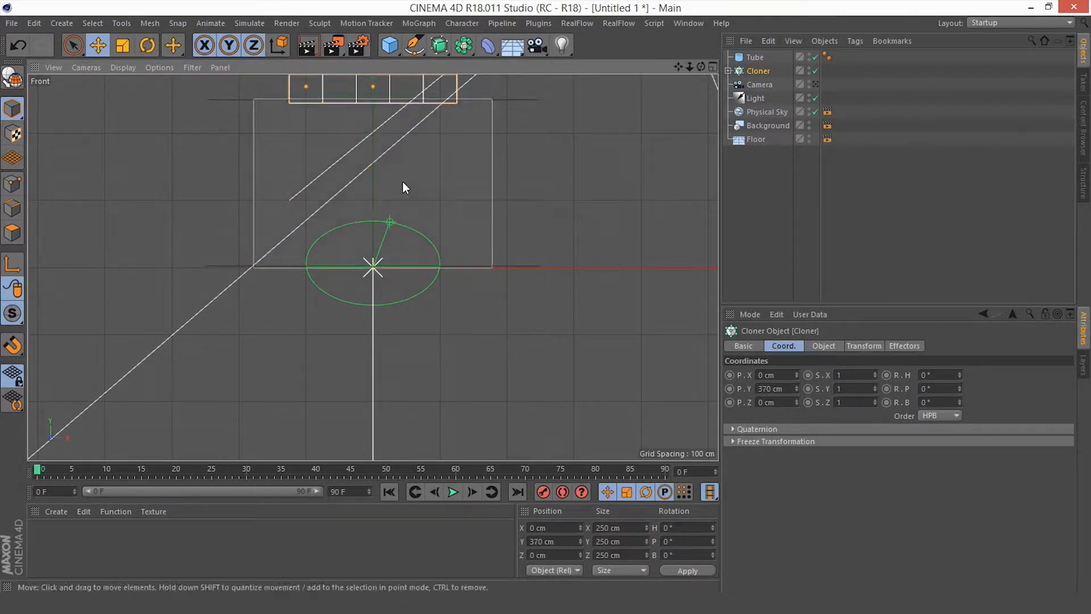
drag(790, 388, 635, 408)
text(375)
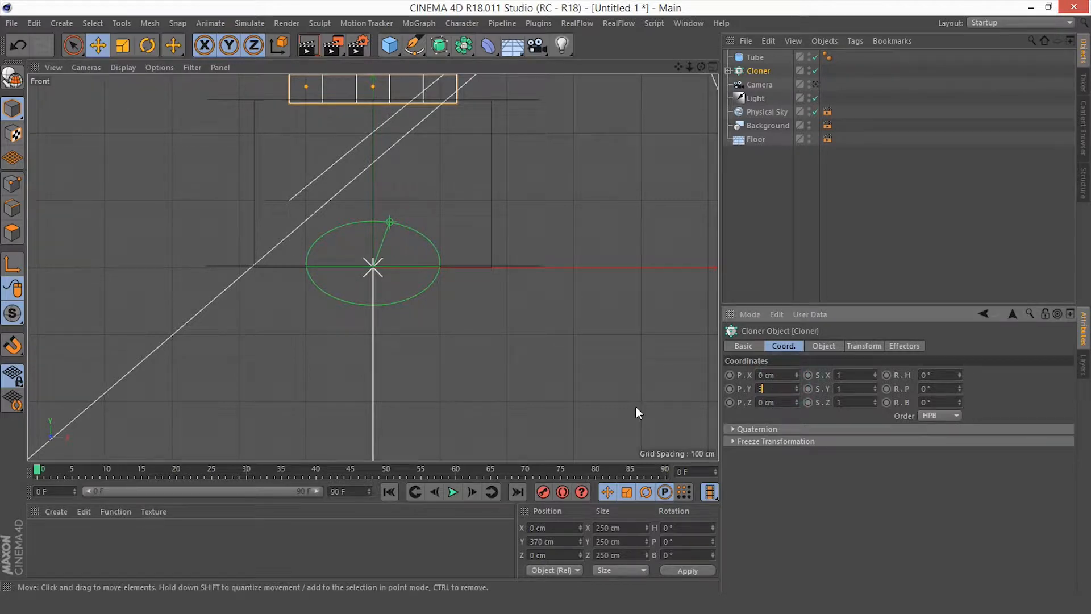
key(Return)
click(793, 262)
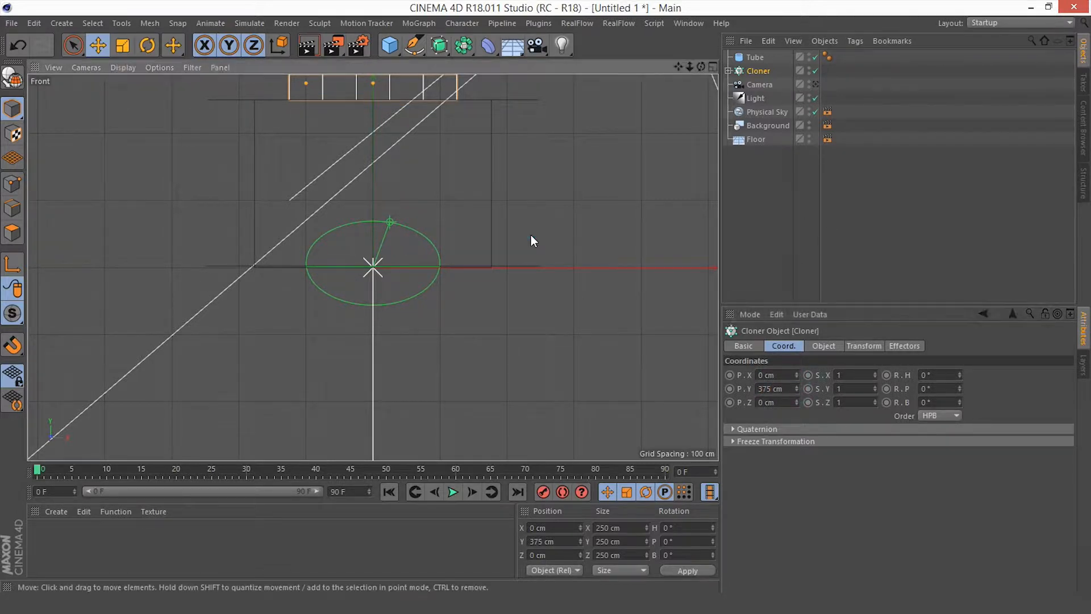
Assign a Collider Body simulation tag to the Floor
middle_click(505, 227)
middle_click(306, 150)
alt+drag(324, 151, 668, 120)
click(741, 140)
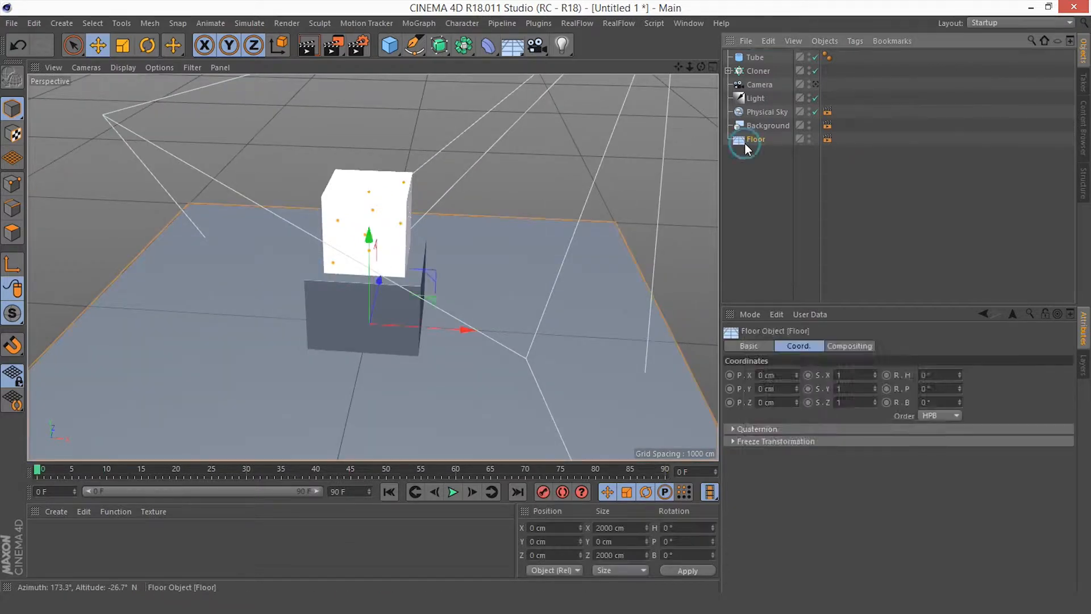
right_click(745, 144)
mouse_move(797, 168)
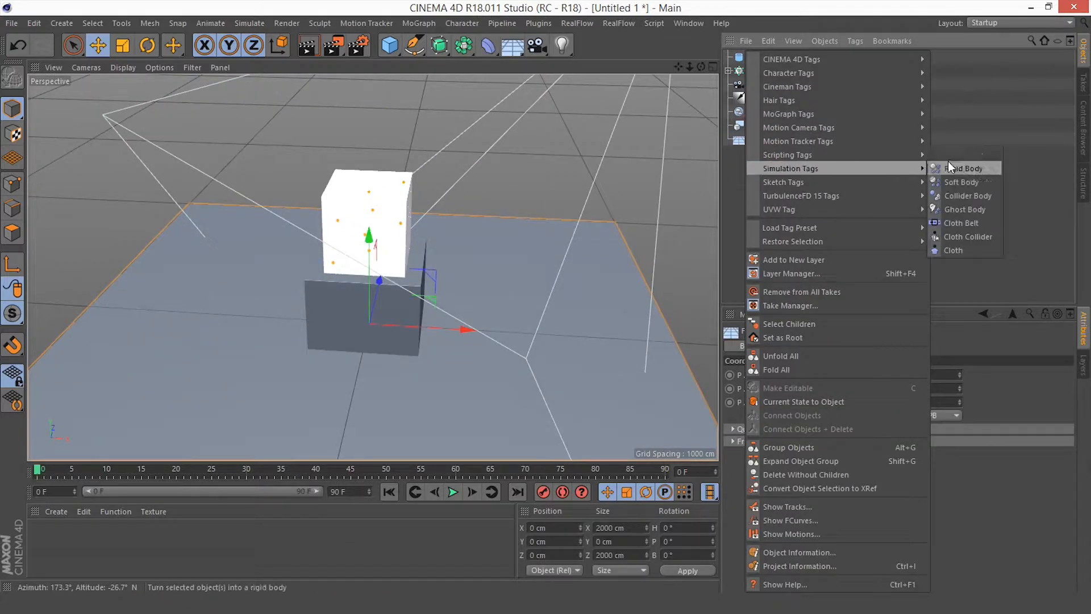
click(952, 189)
Assign a Rigid Body simulation tag to the Cloner
click(745, 68)
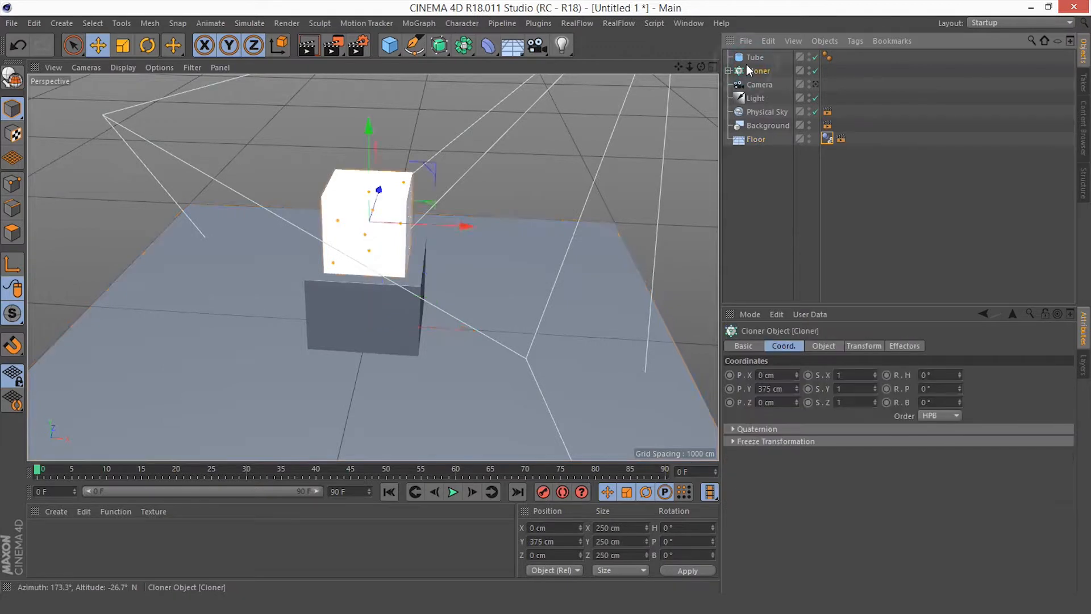
right_click(746, 68)
mouse_move(818, 173)
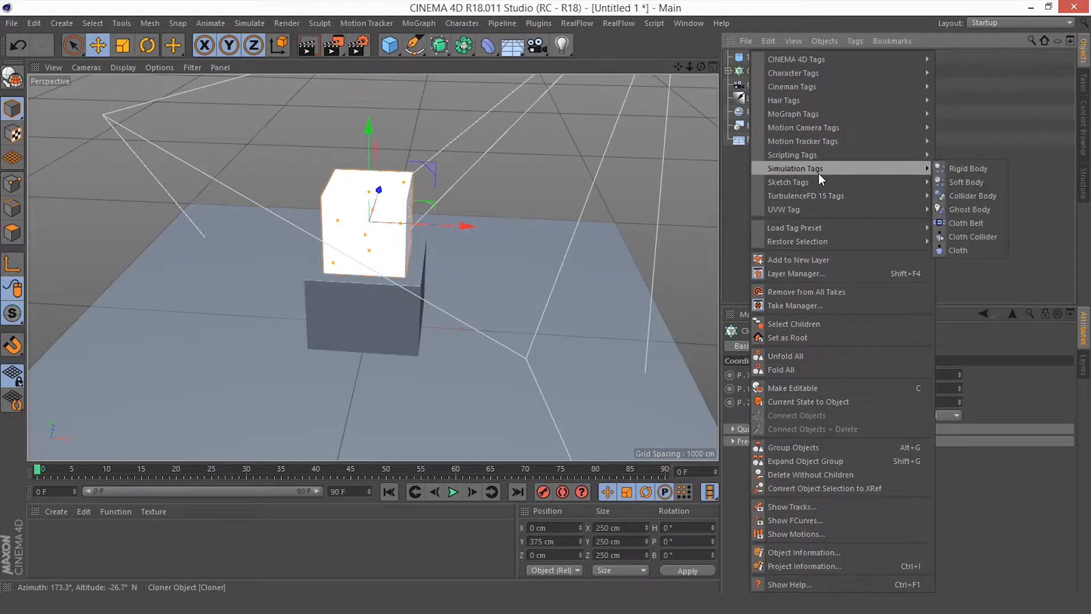
click(963, 169)
Set the Cloner's Rigid Body collision options to Apply Tag to Children for Inherit Tag and All for Individual Elements
click(836, 346)
click(840, 373)
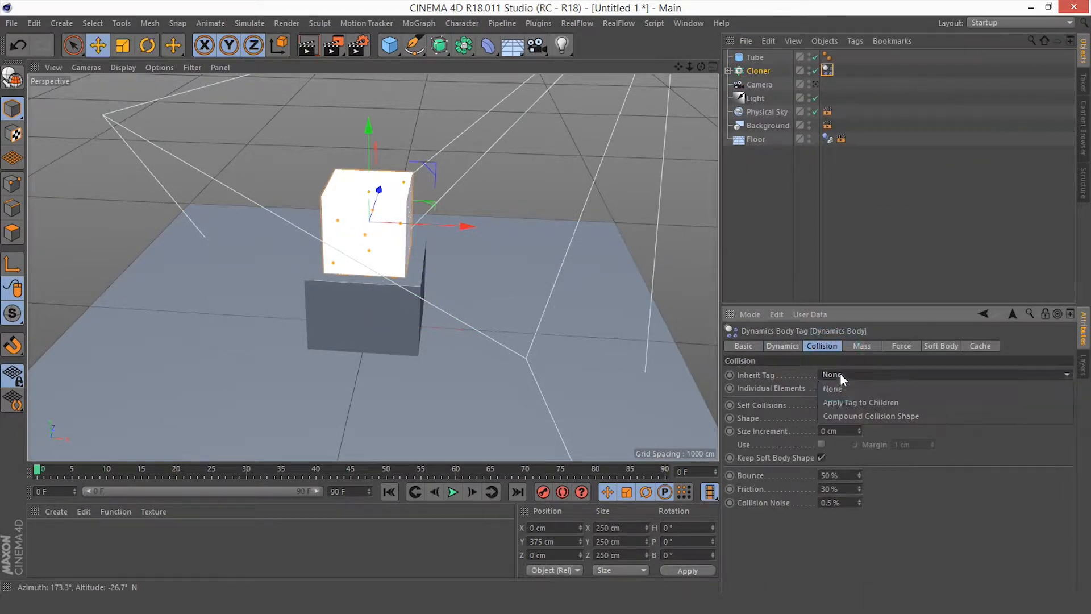
click(840, 404)
click(834, 387)
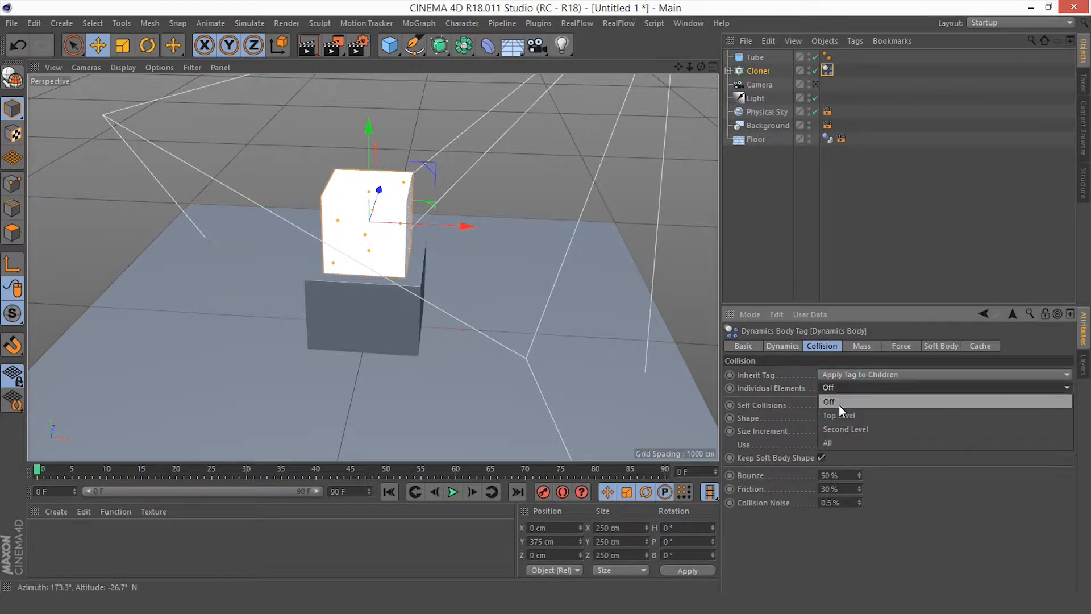
click(843, 442)
Assign a Collider Body simulation tag to the Tube
click(755, 56)
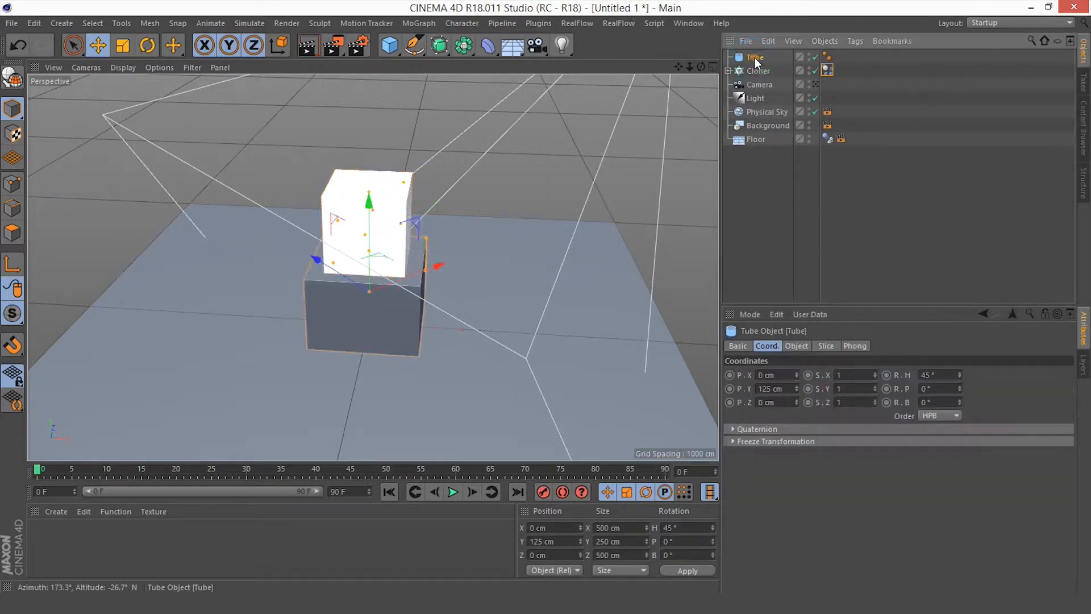
right_click(754, 57)
mouse_move(839, 168)
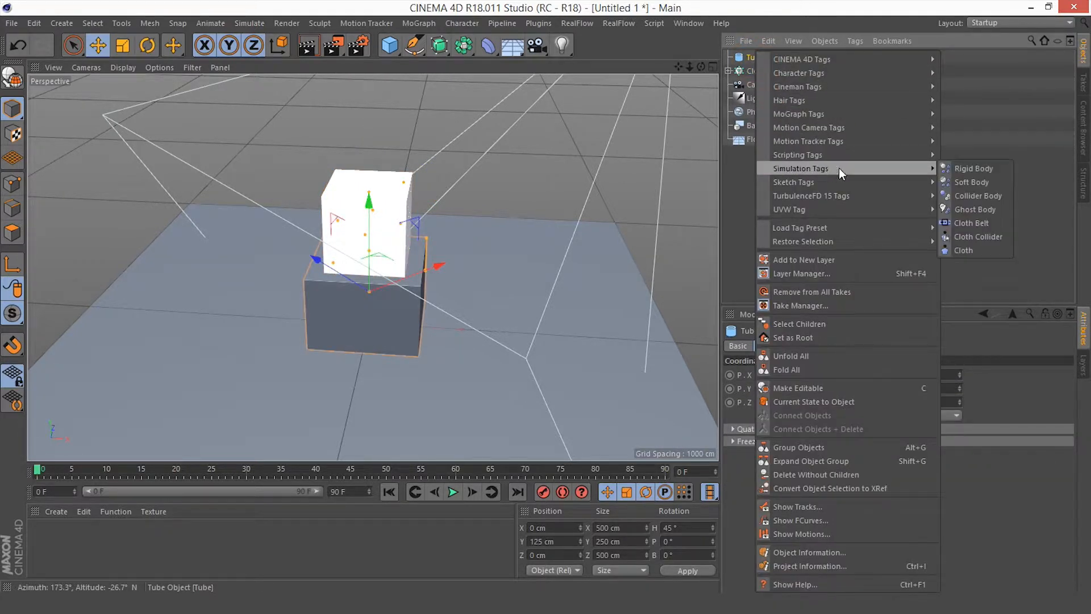
click(974, 196)
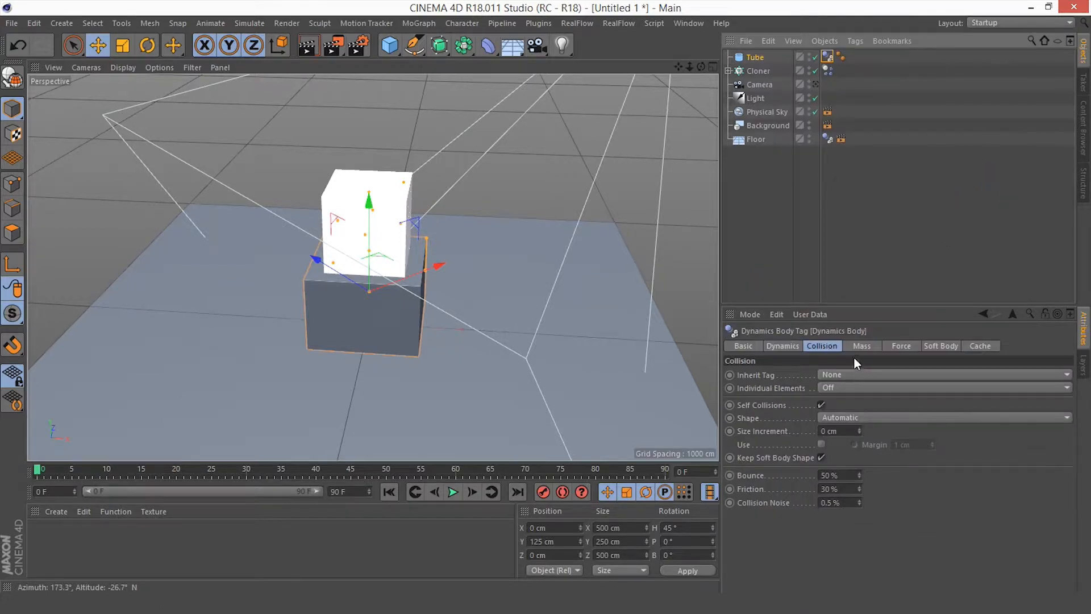
Set the Tube's collision shape to Static Mesh and deselect the object
click(831, 418)
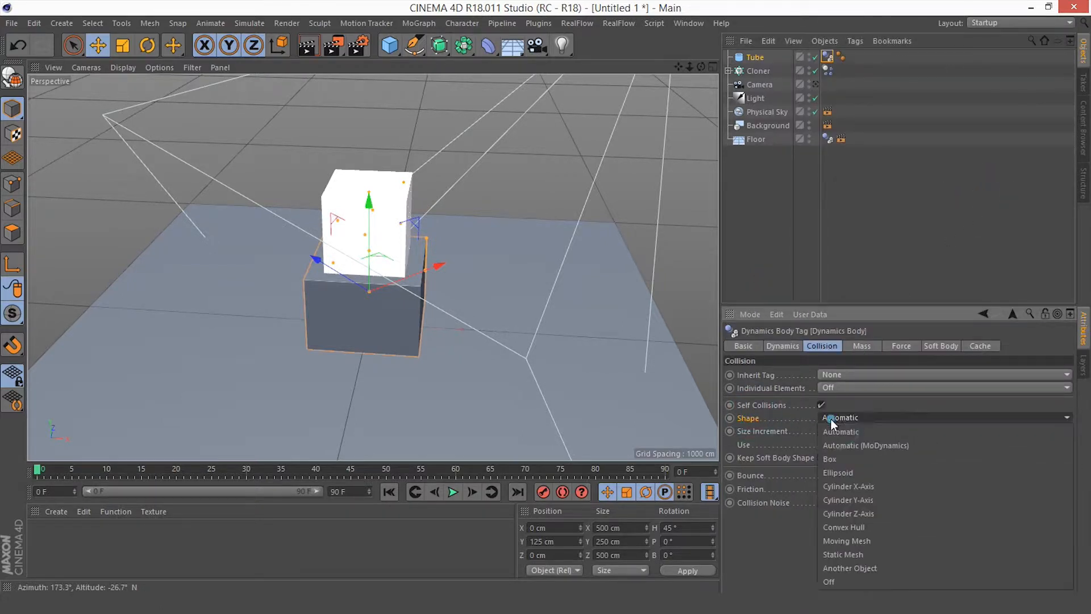
click(848, 554)
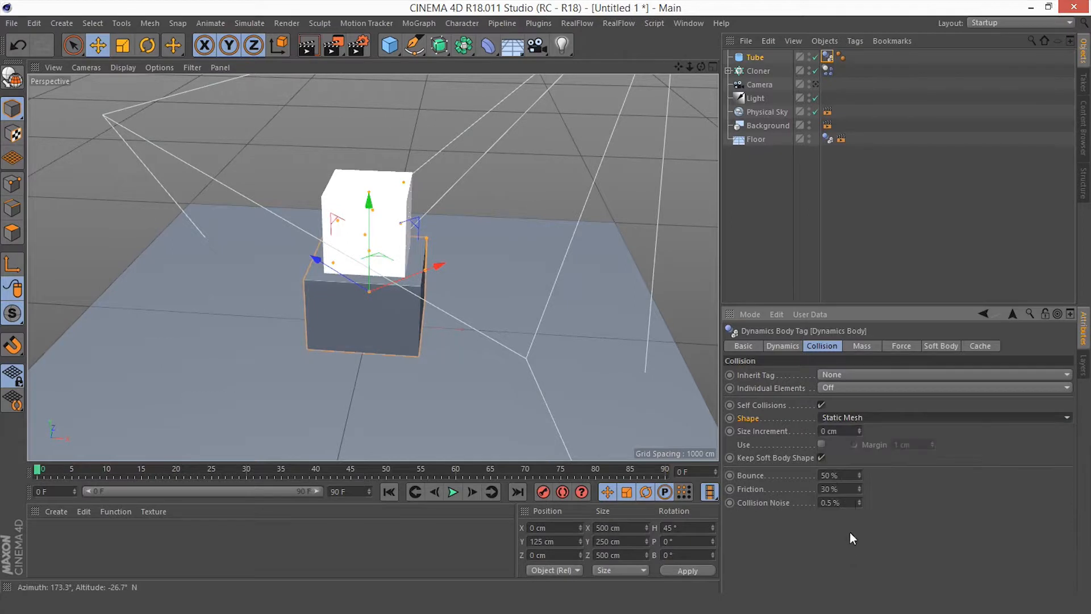
click(757, 219)
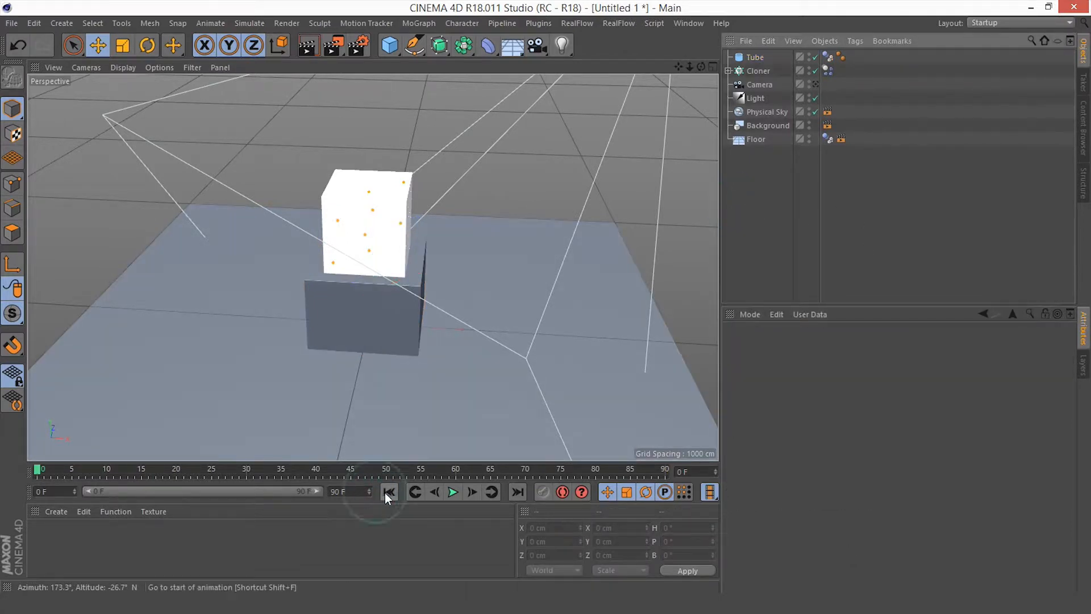
Extend the animation to 150 frames and stretch the preview range to cover its full length
drag(366, 489, 271, 488)
text(150)
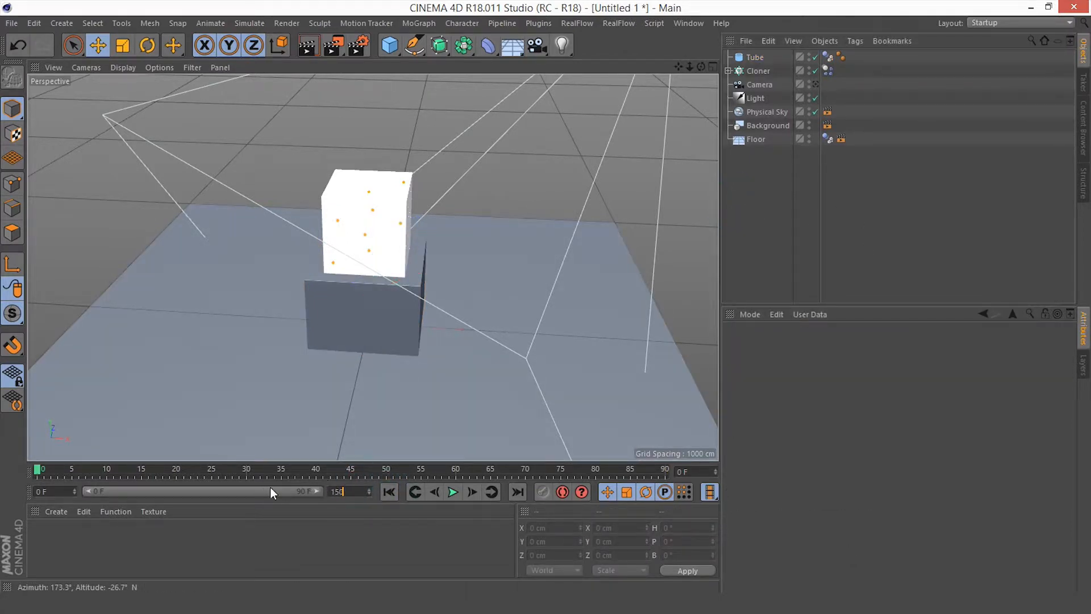
key(Return)
drag(232, 493, 342, 494)
Play the simulation, return to the first frame, and inspect the cube stack on the tube
click(453, 491)
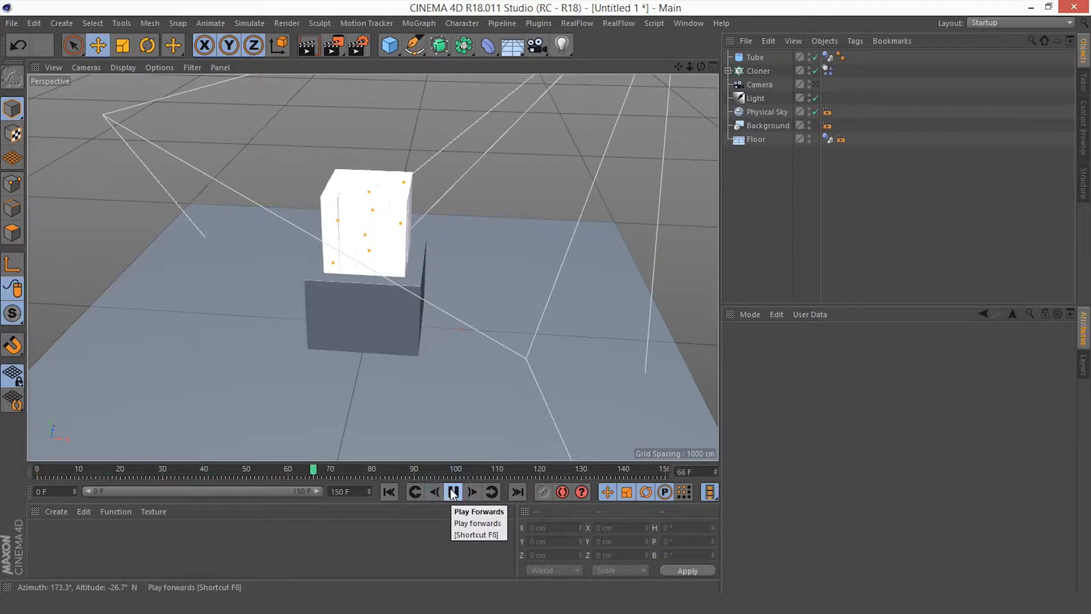
click(453, 491)
click(393, 492)
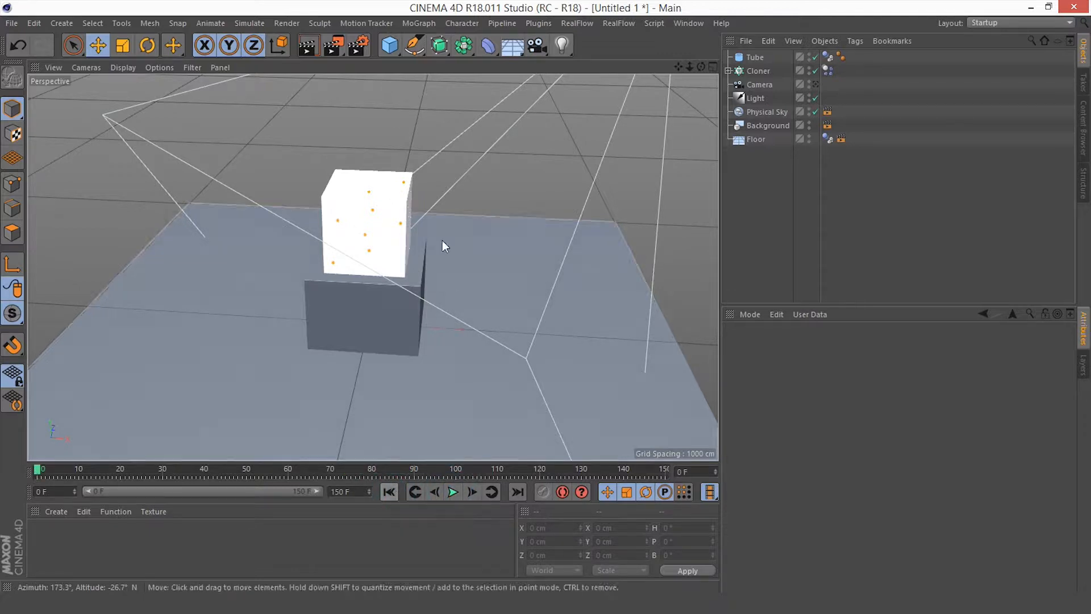
alt+right_drag(428, 245, 471, 248)
alt+drag(471, 252, 424, 244)
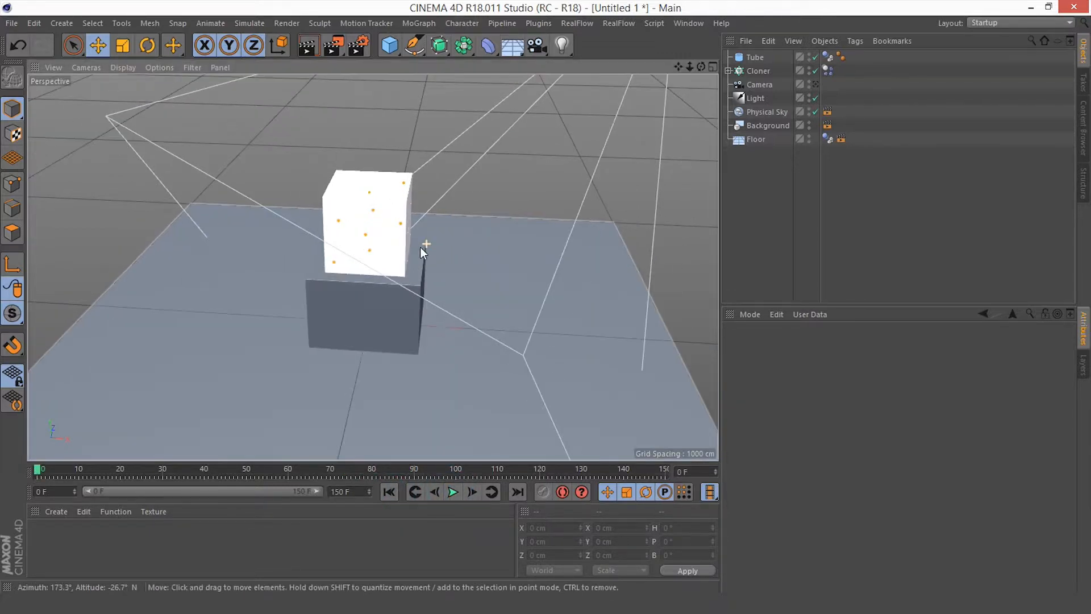
Keyframe the Tube's inner radius at 0 cm on frame 30
click(755, 57)
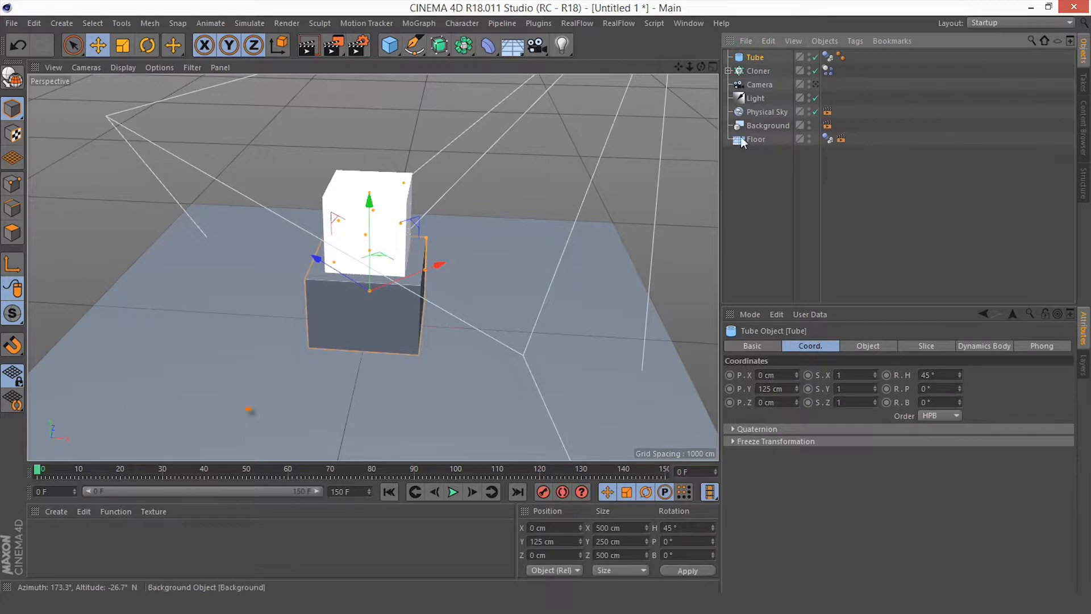
click(877, 345)
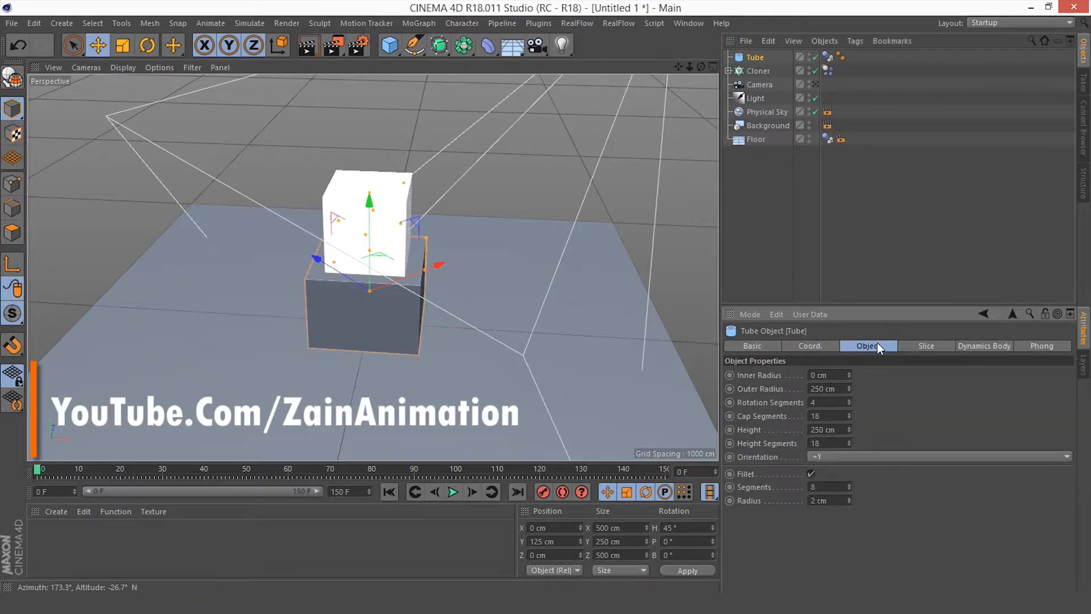
click(161, 468)
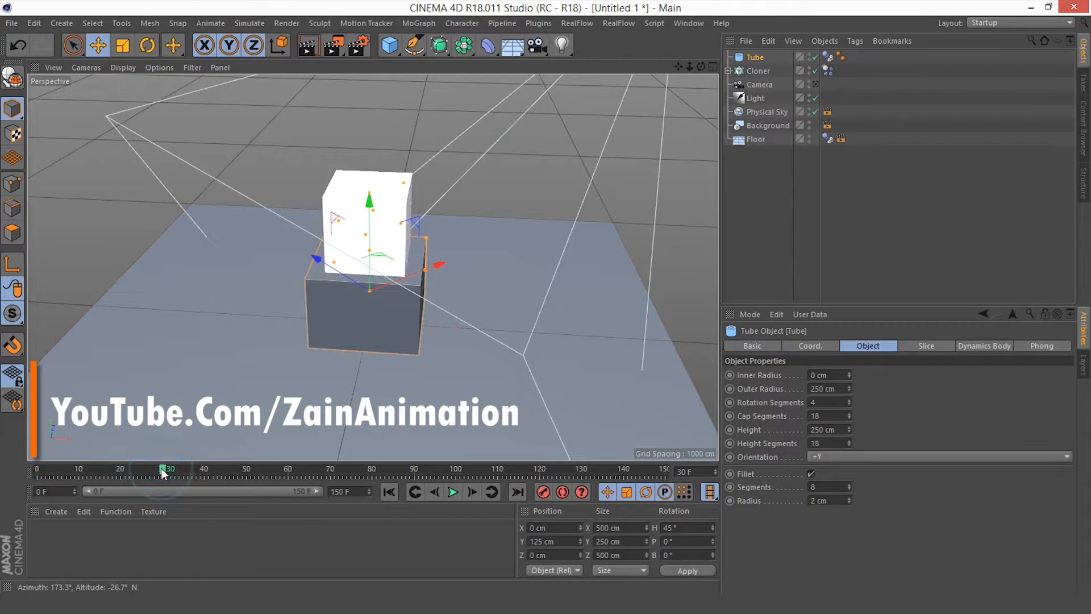
click(731, 377)
ctrl+click(730, 374)
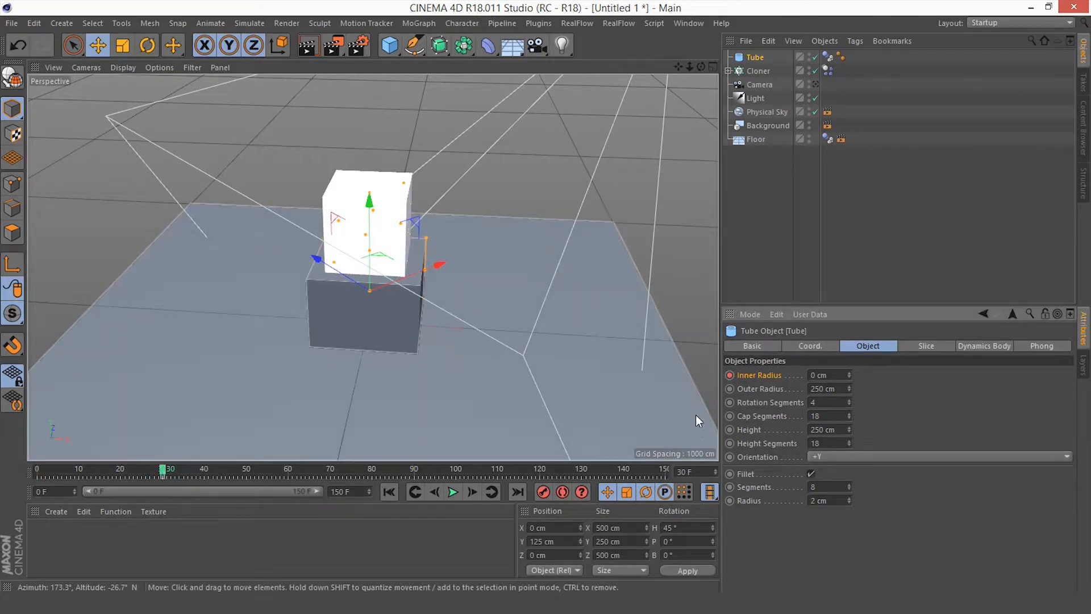
Set the Tube's inner radius to 190 cm at frame 32 and keyframe it
click(716, 470)
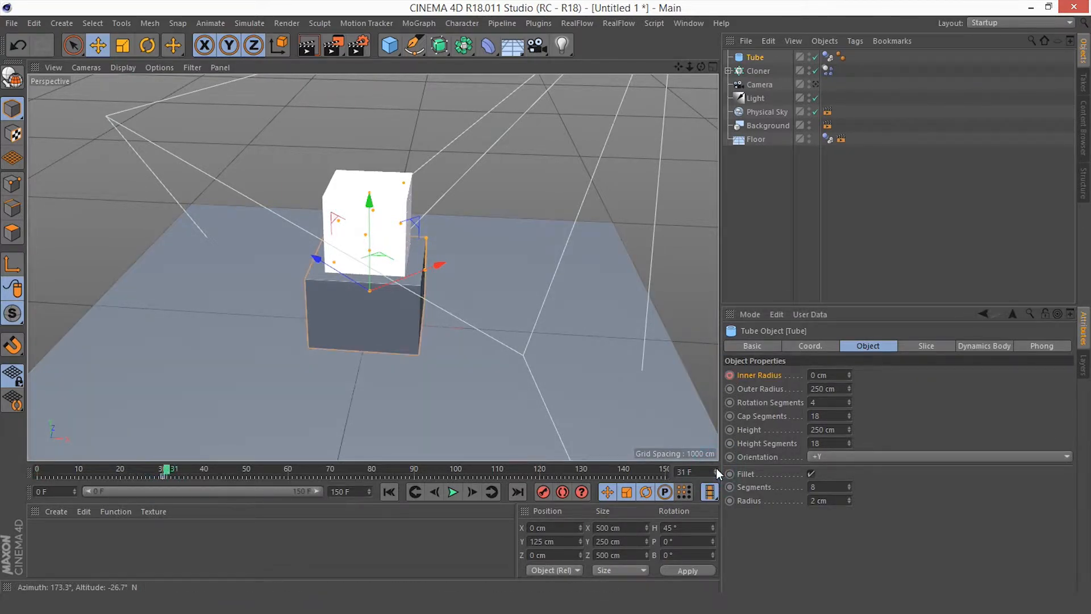
click(716, 468)
double_click(829, 375)
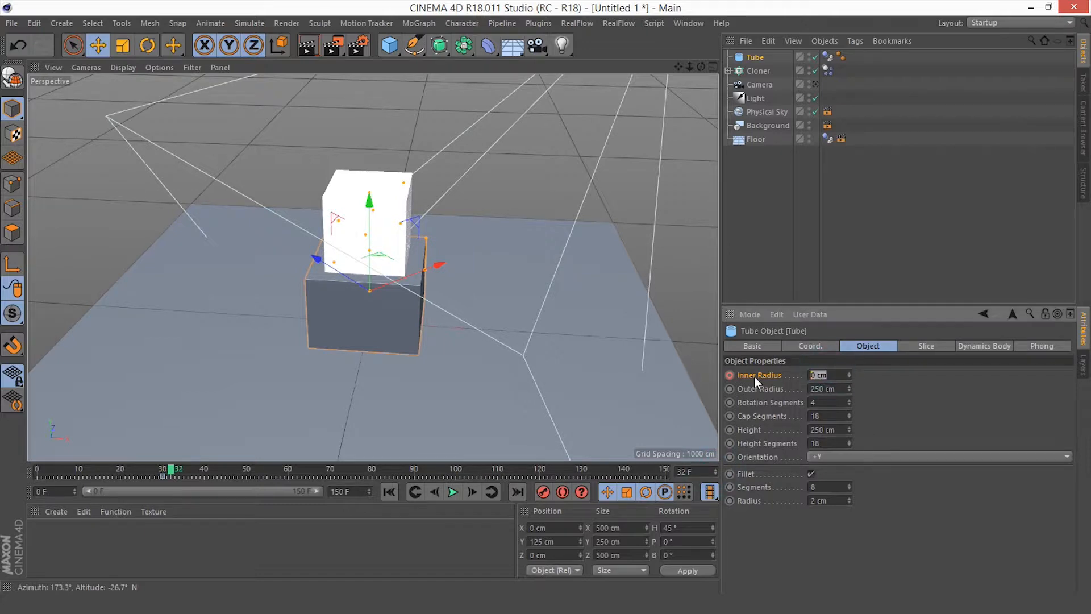
text(190)
key(Return)
Play the simulation from the start twice to check how the cubes drop into the opened tube
click(389, 492)
click(452, 492)
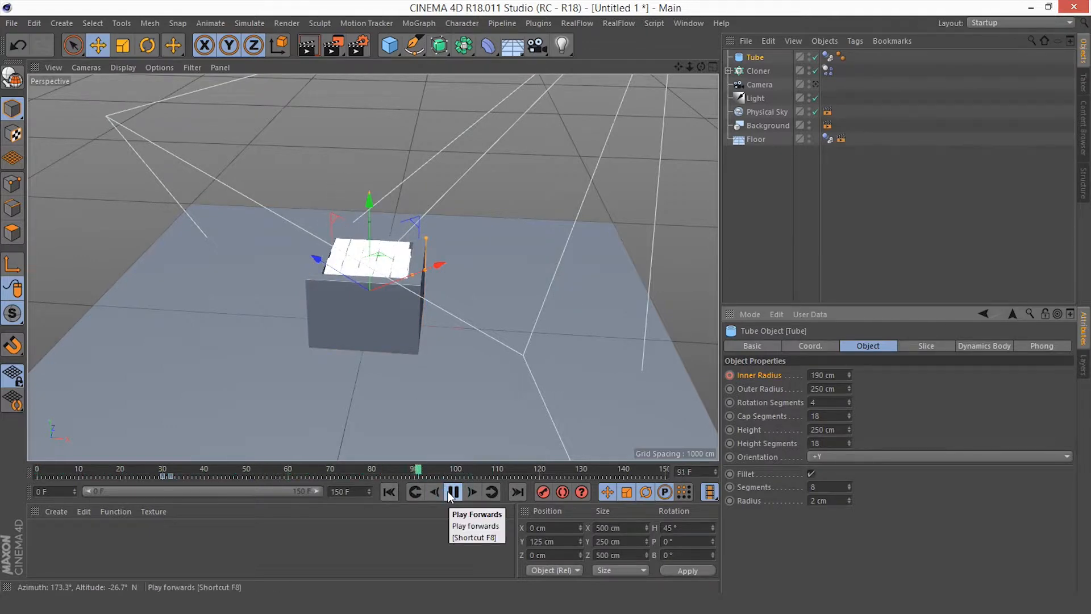
click(451, 494)
click(390, 491)
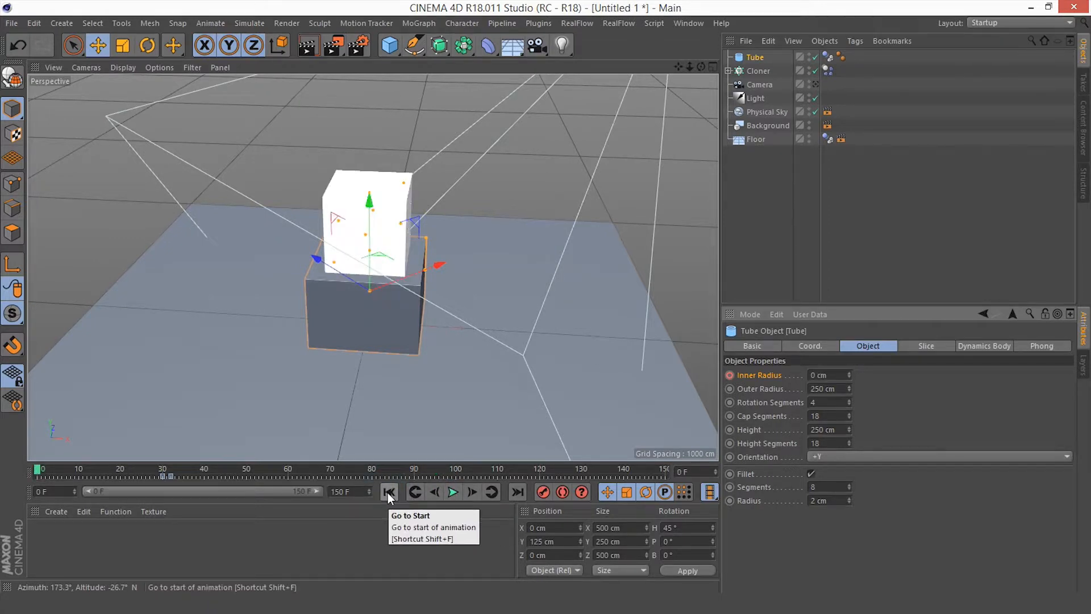
click(453, 492)
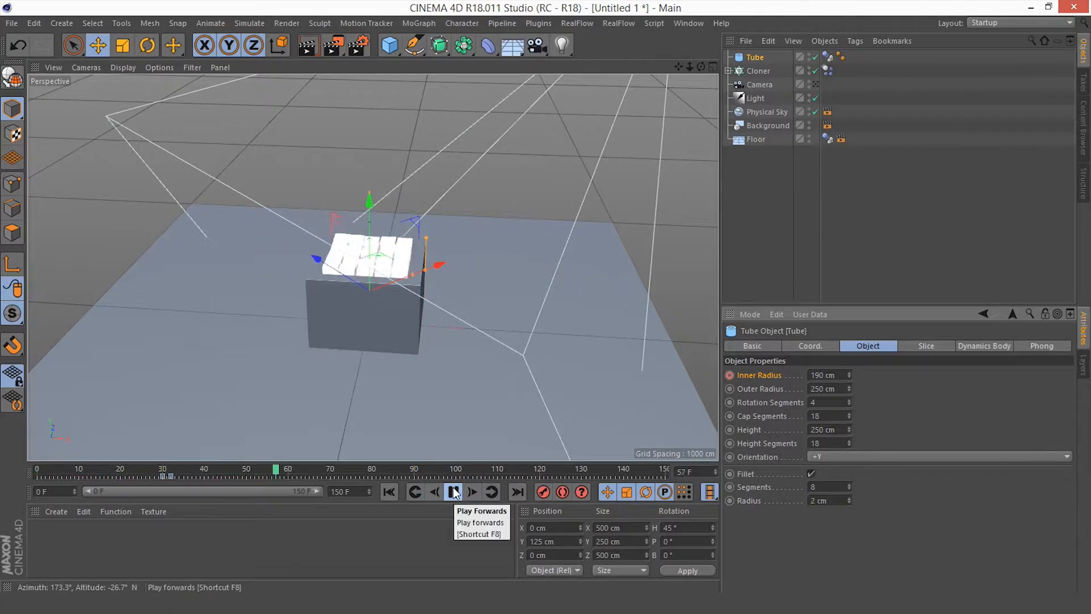
click(453, 492)
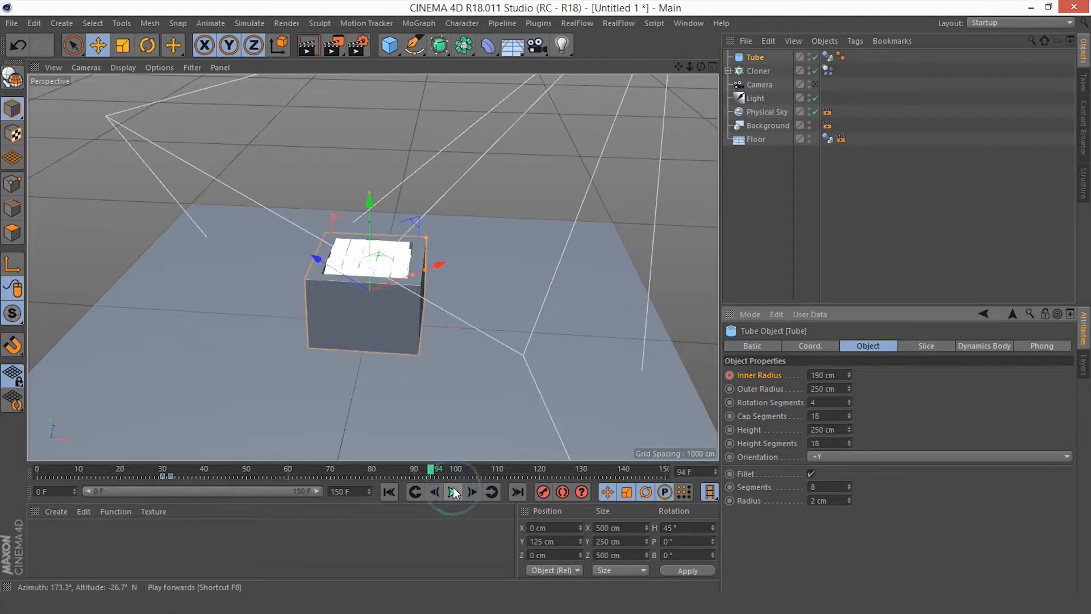
Advance to frame 100 and keyframe the Tube's inner radius at 180 cm
click(717, 469)
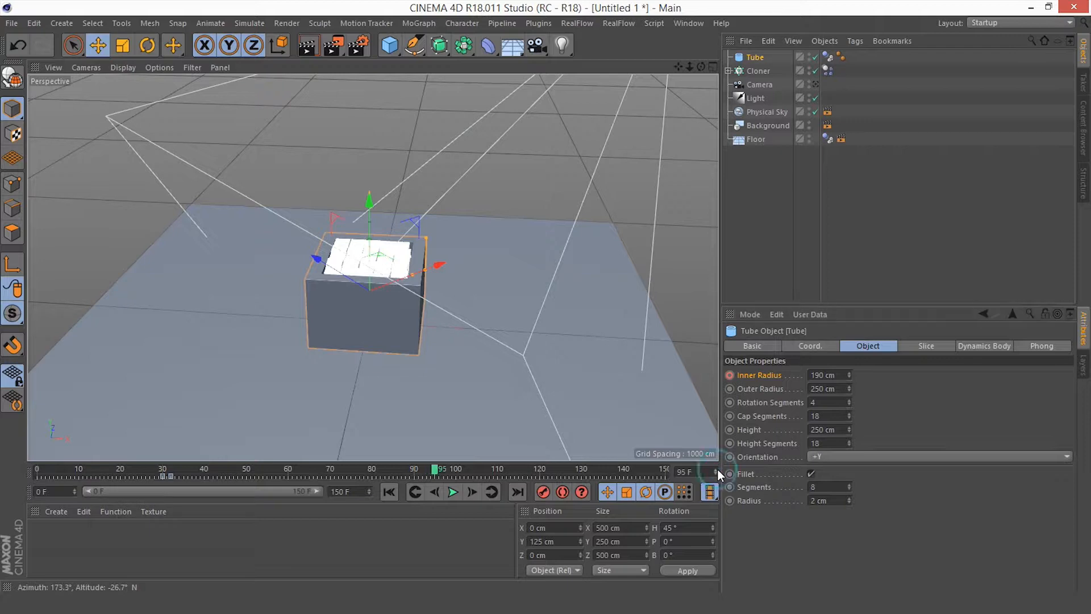
click(718, 470)
click(718, 469)
click(718, 469)
click(718, 470)
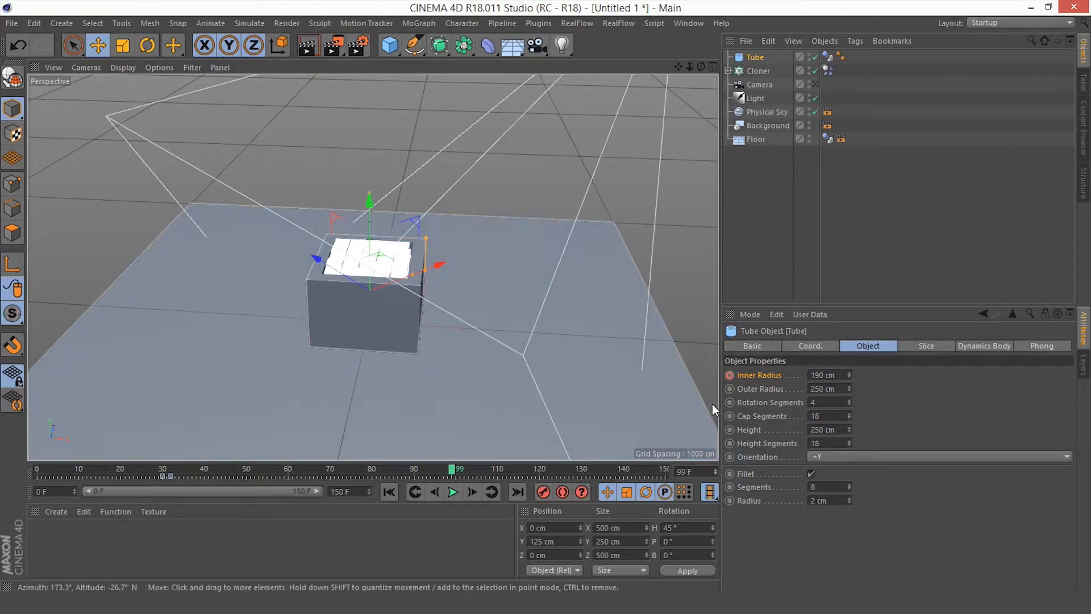
click(716, 468)
drag(844, 374, 754, 385)
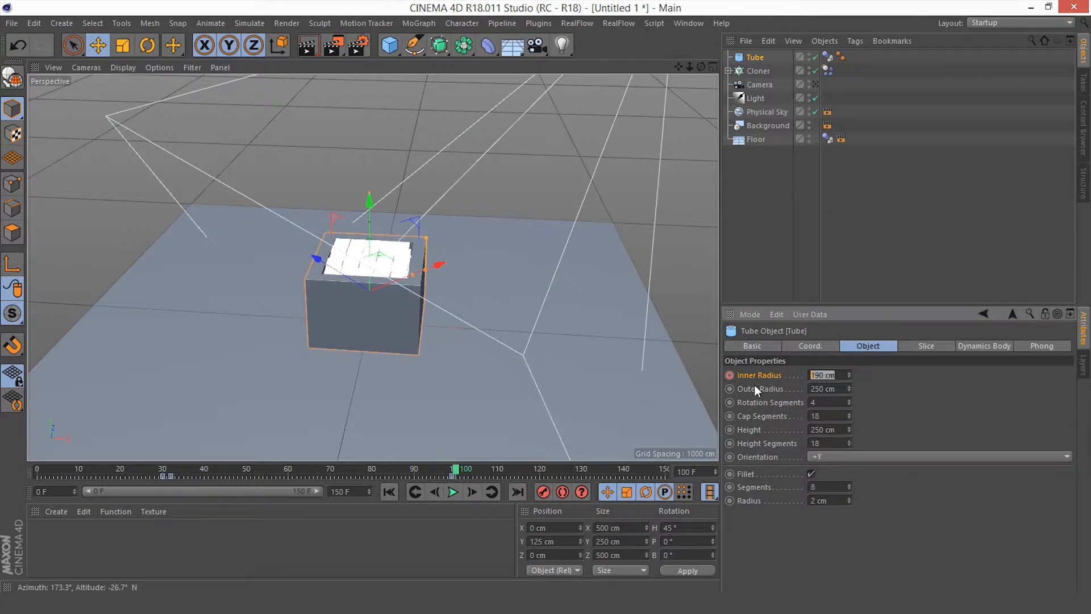
text(180)
key(Return)
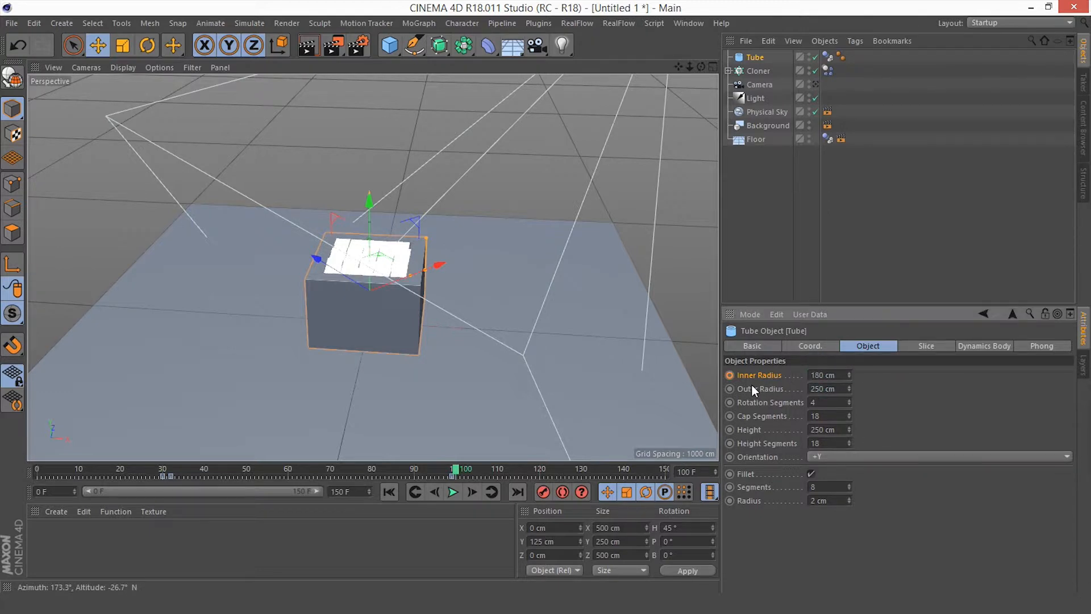
click(731, 375)
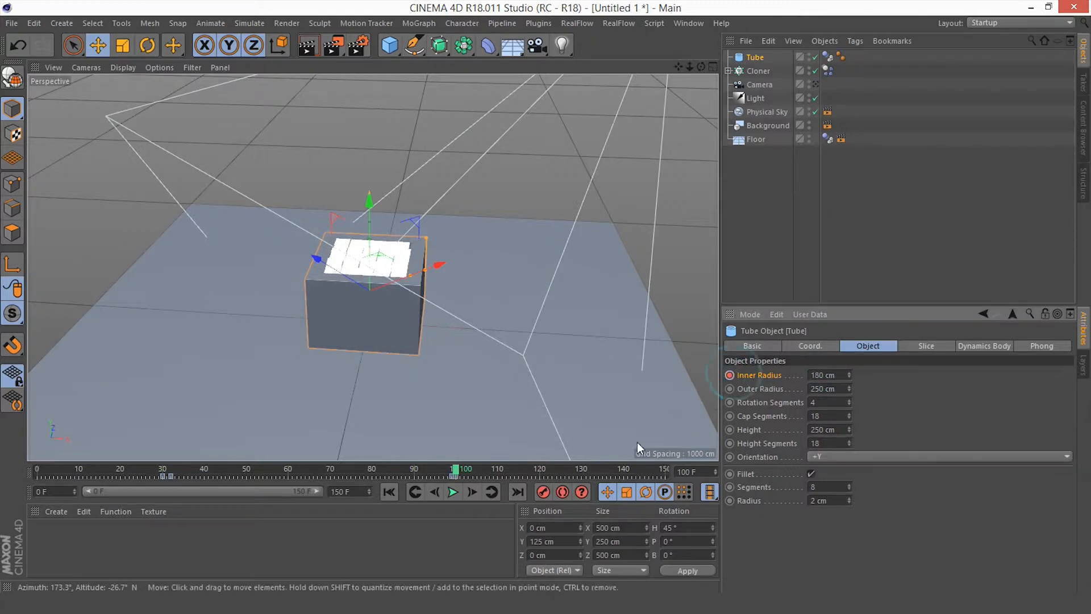
Replay the simulation past frame 100 to check the tube narrowing around the cubes, and return to the start
click(390, 492)
click(453, 492)
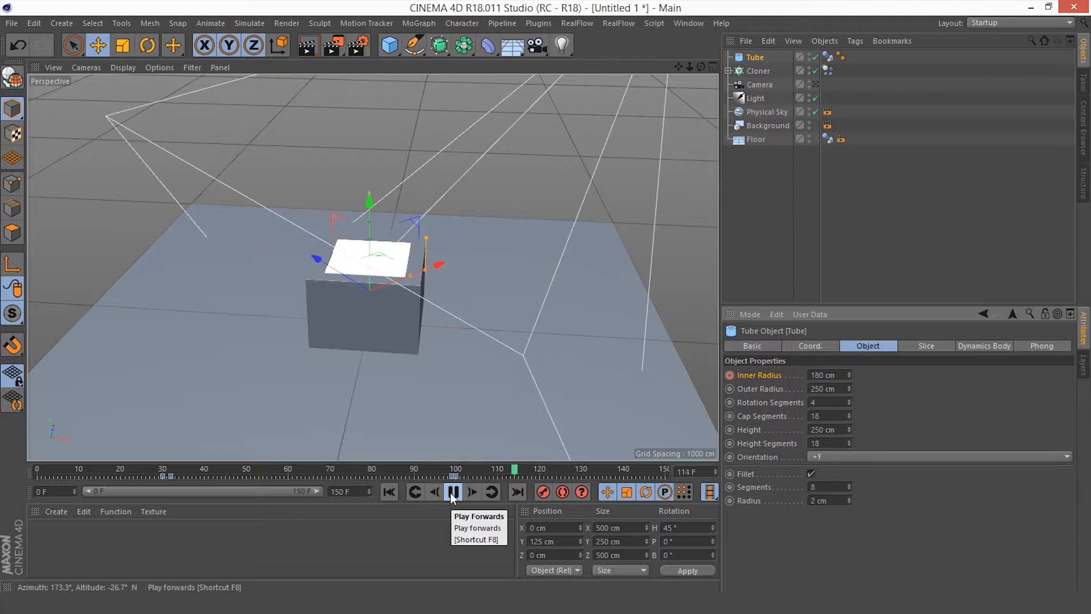
click(453, 492)
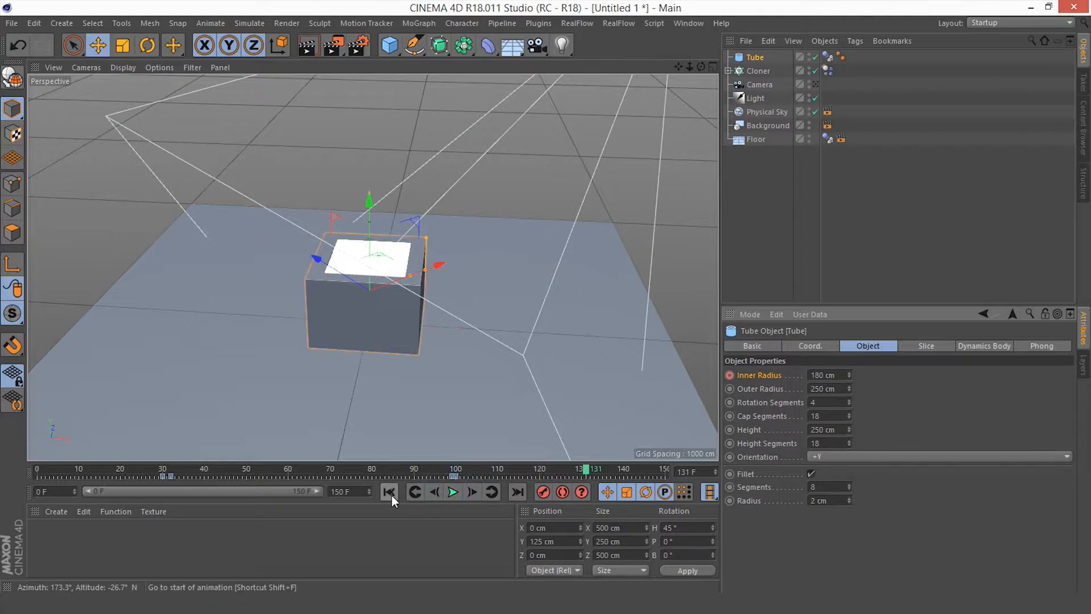
click(389, 492)
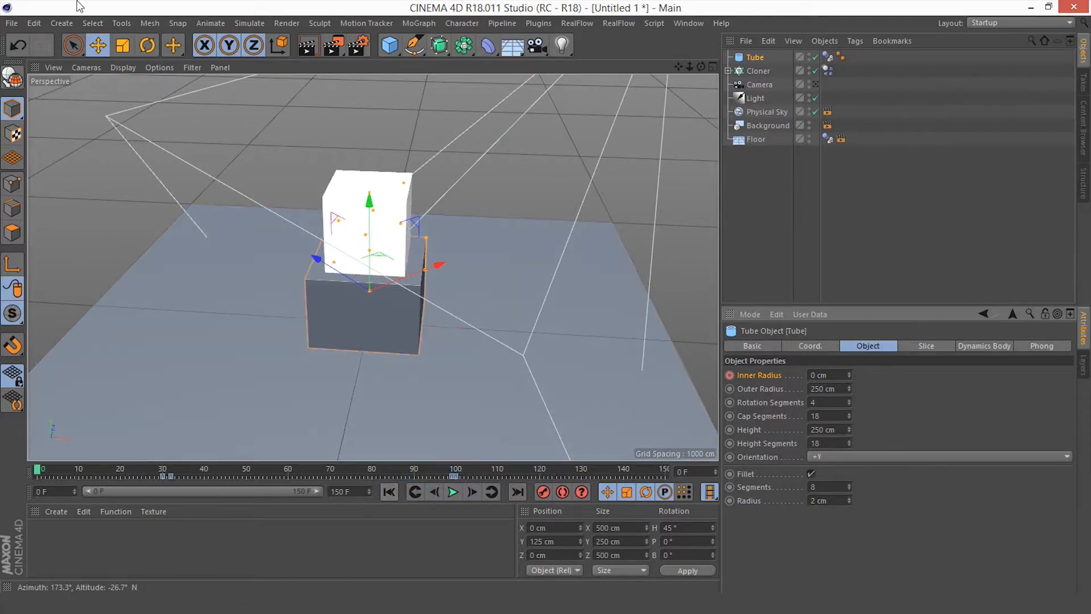
Open the project's general Dynamics settings and play the simulation until the cubes start falling into the tube
click(92, 23)
mouse_move(36, 23)
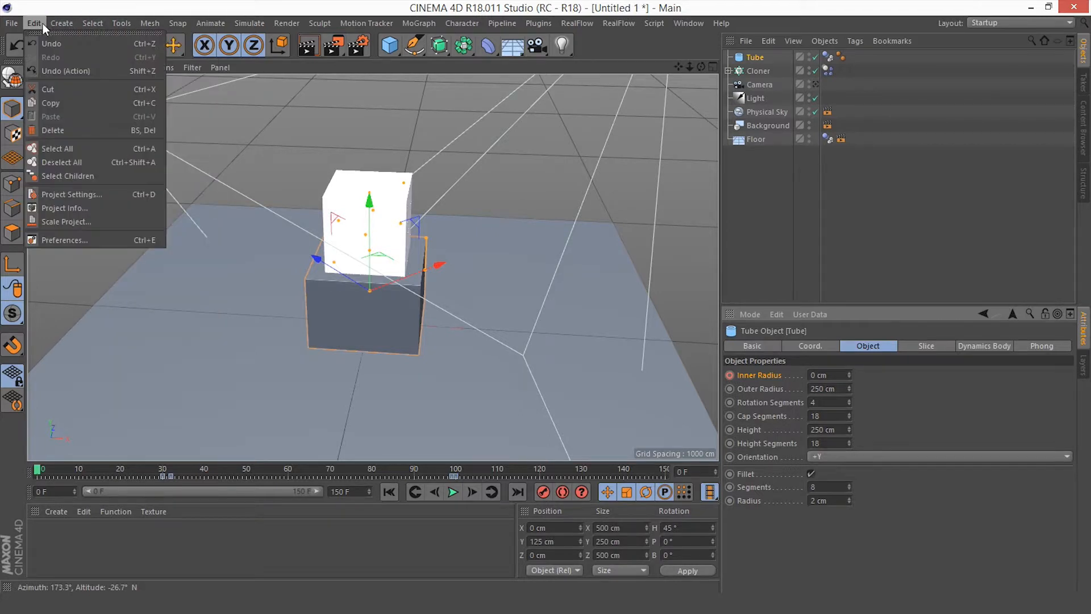
click(67, 193)
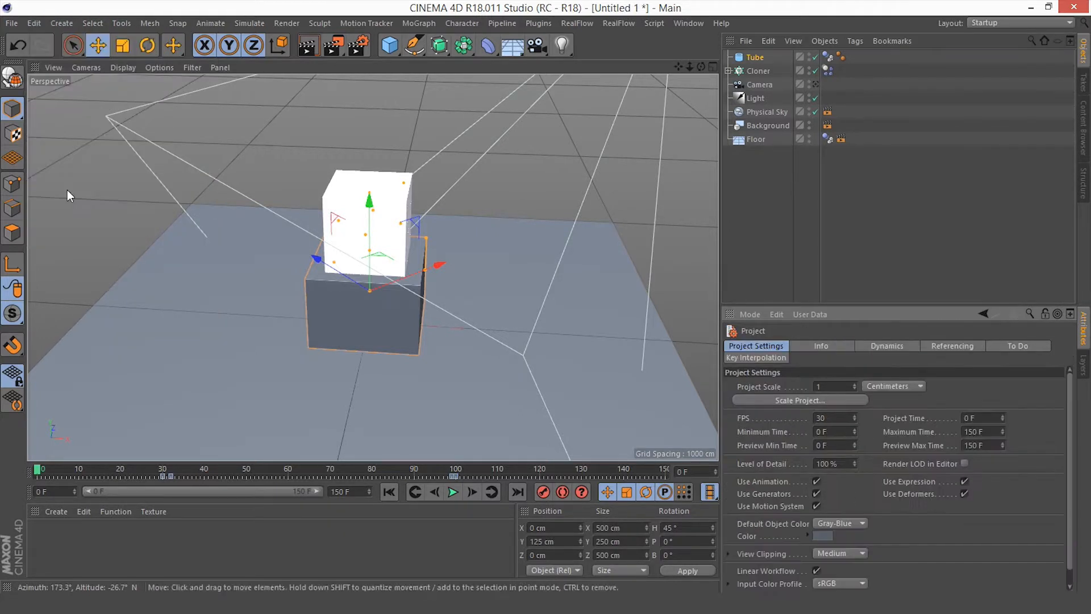
click(886, 345)
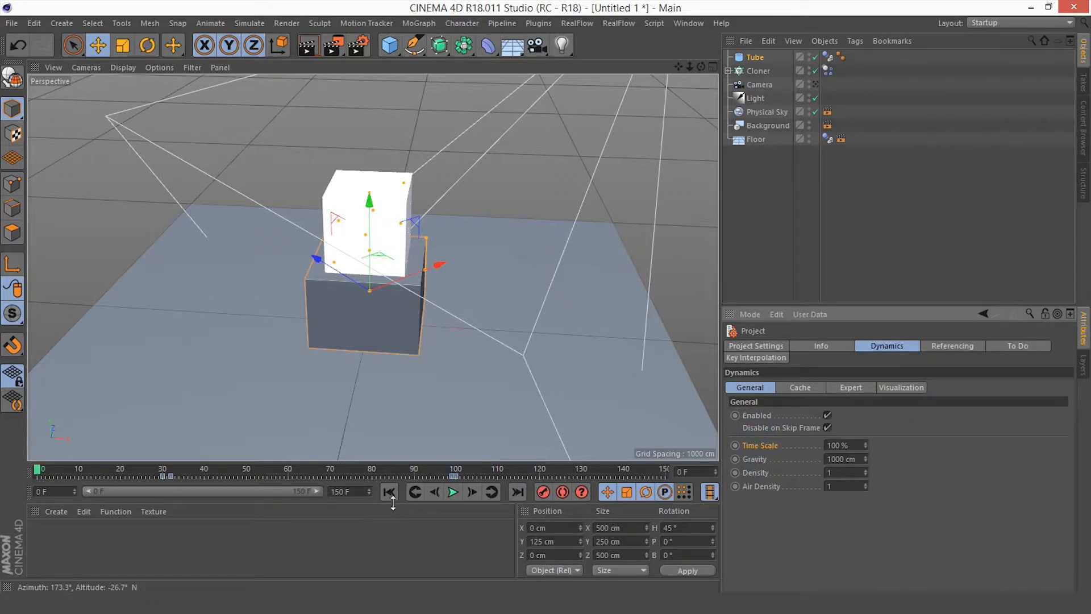
click(447, 493)
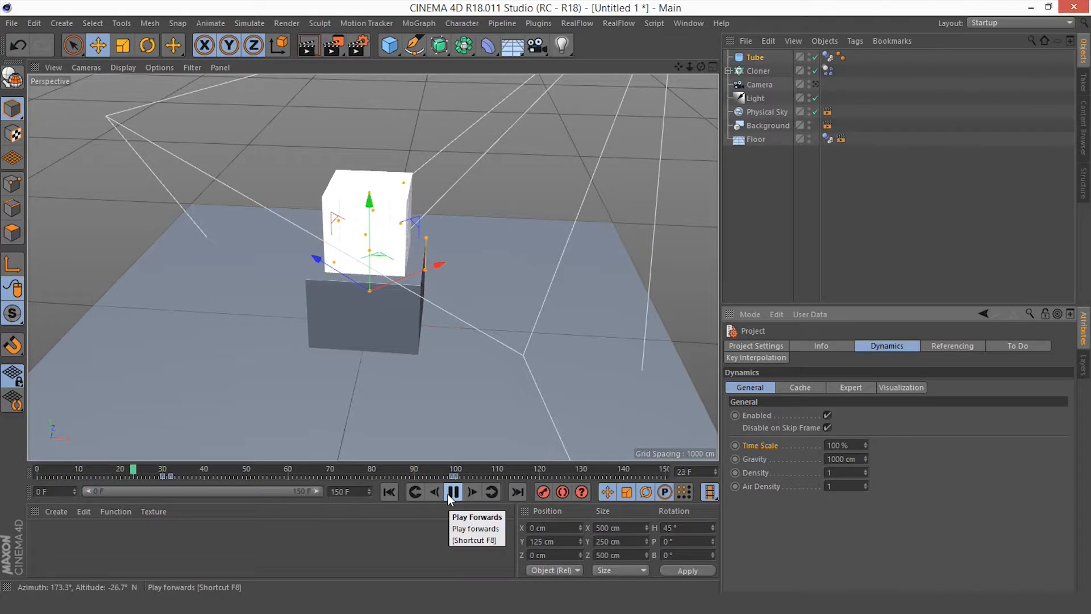
click(448, 493)
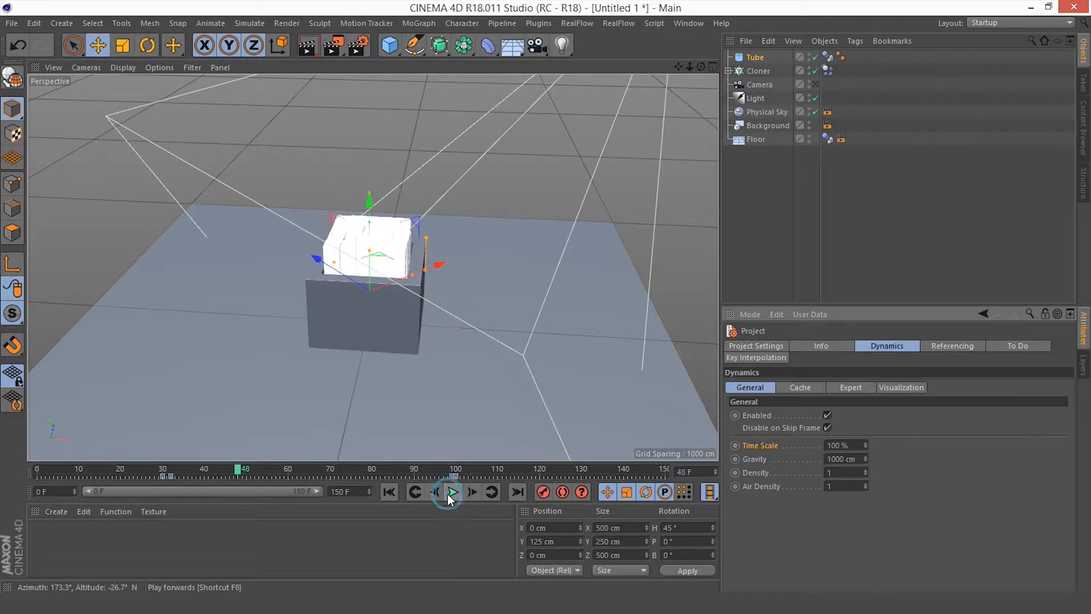
Advance to frame 55 and keyframe the project's dynamics Time Scale at 100%
click(715, 470)
click(716, 470)
click(716, 470)
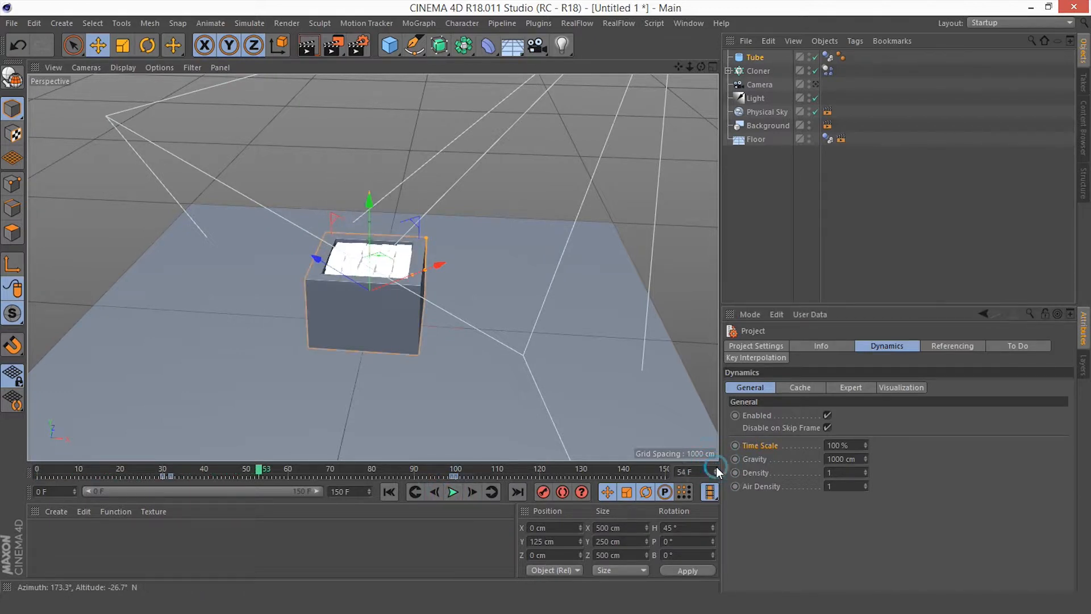
click(716, 470)
click(716, 470)
click(761, 445)
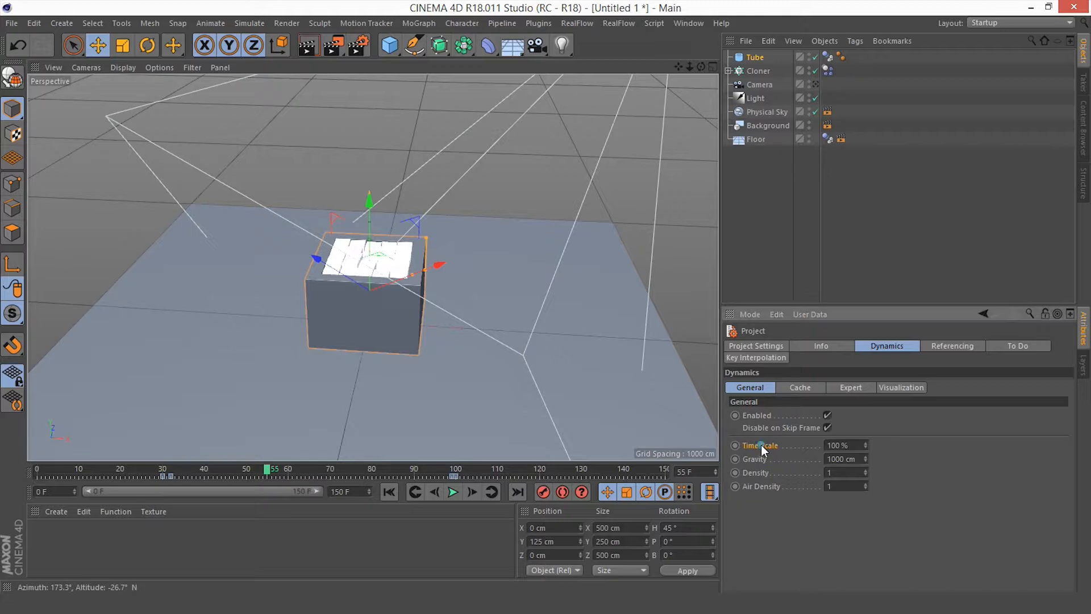
Keyframe the dynamics Time Scale at 50% on frame 56
click(716, 470)
click(831, 446)
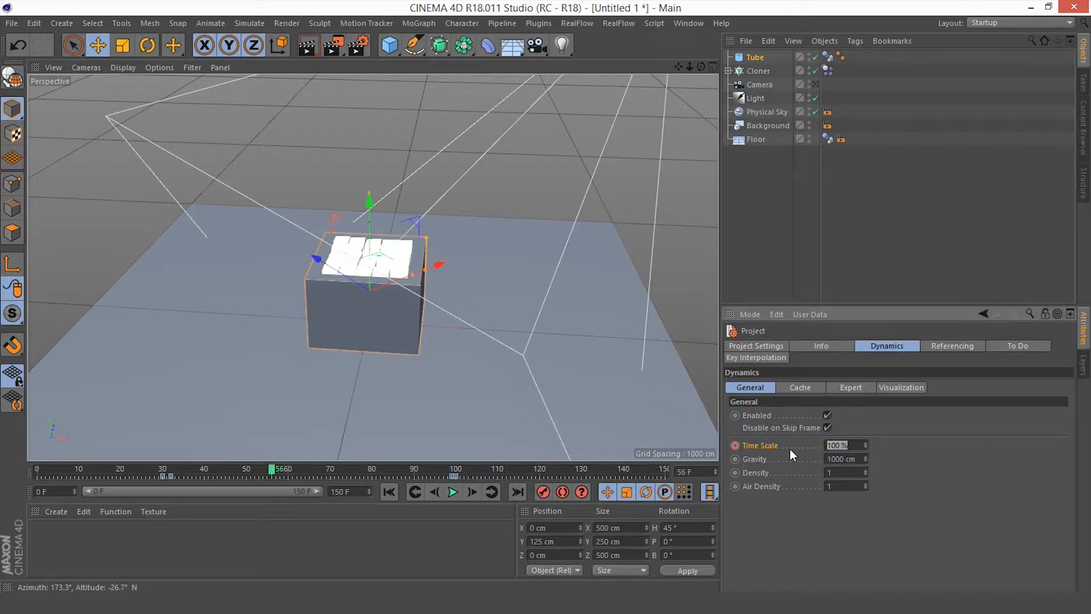
text(50)
key(Return)
ctrl+click(735, 446)
Keyframe the dynamics Time Scale at 50% on frame 89 and set it to 100% on frame 90
click(453, 491)
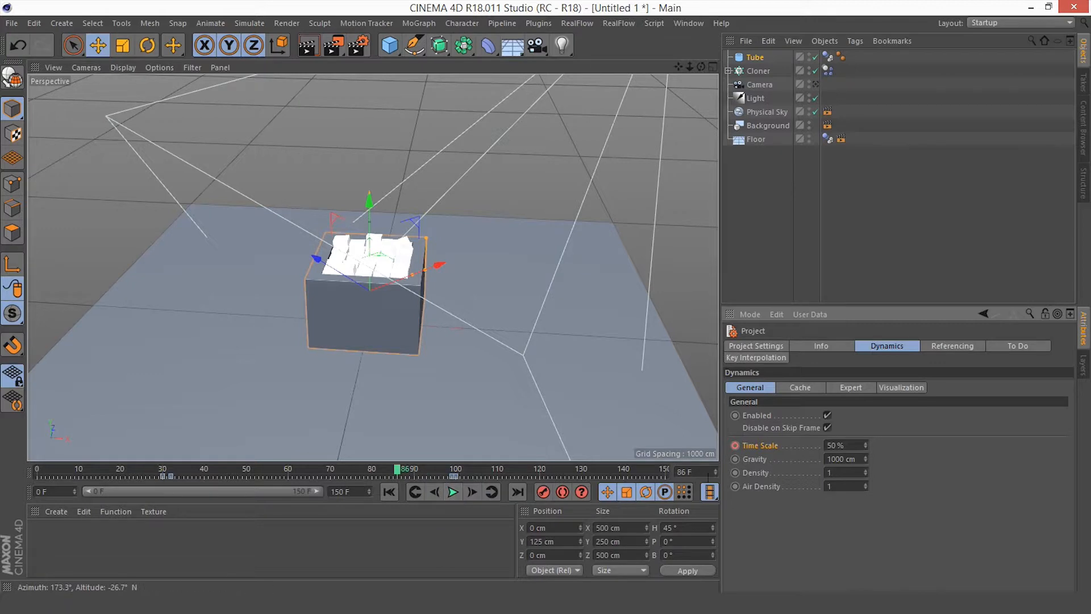
click(736, 444)
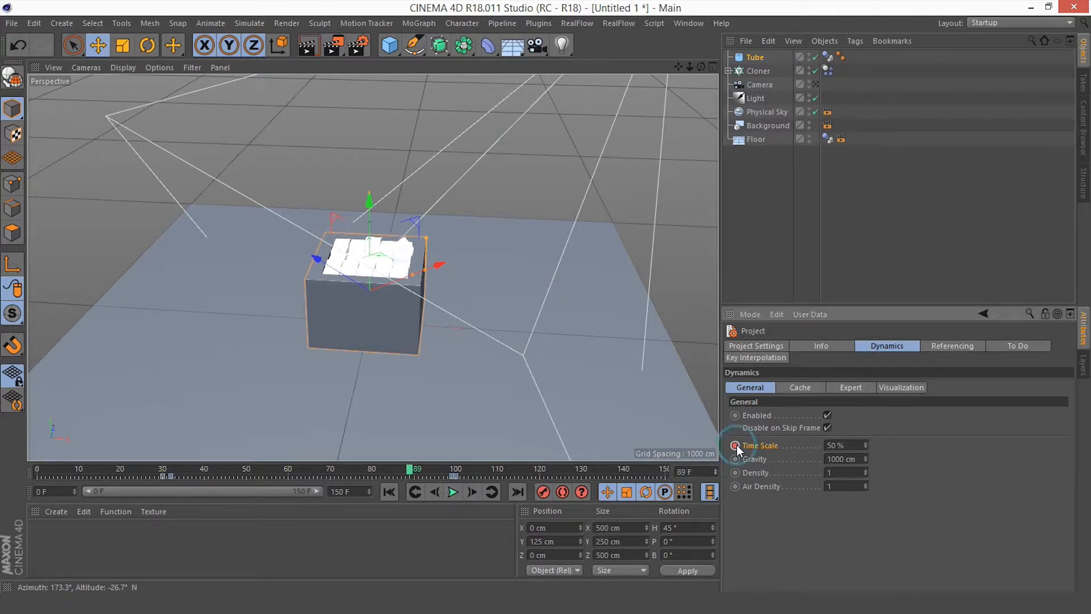
click(715, 468)
drag(845, 445, 766, 469)
text(100)
key(Return)
Play from the start to frame 29 and keyframe the Cloner's Dynamics Body tag with Dynamic set to Off
click(388, 491)
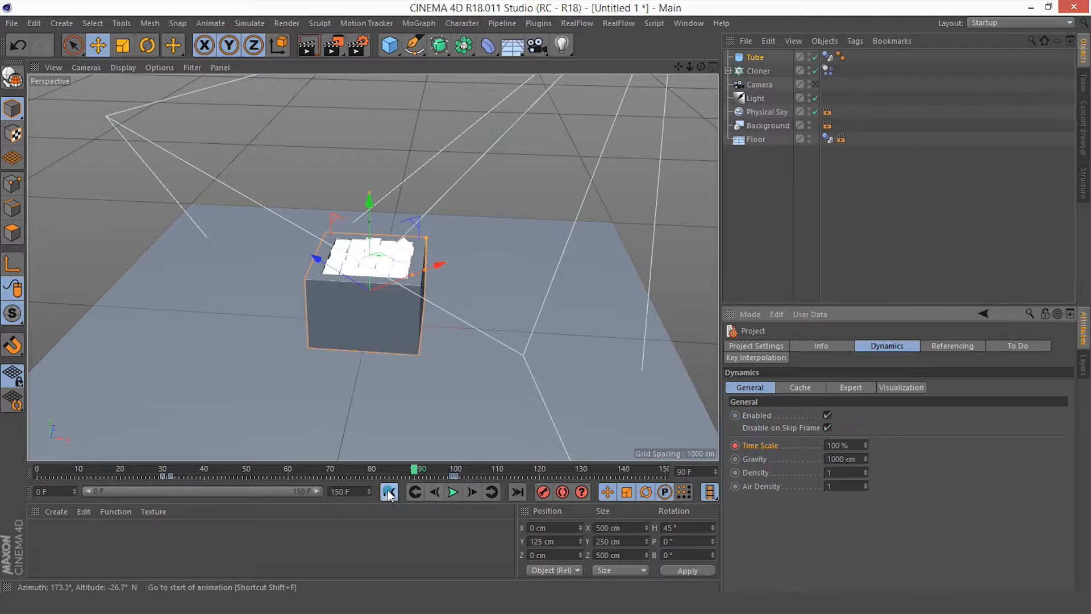
click(456, 490)
click(454, 491)
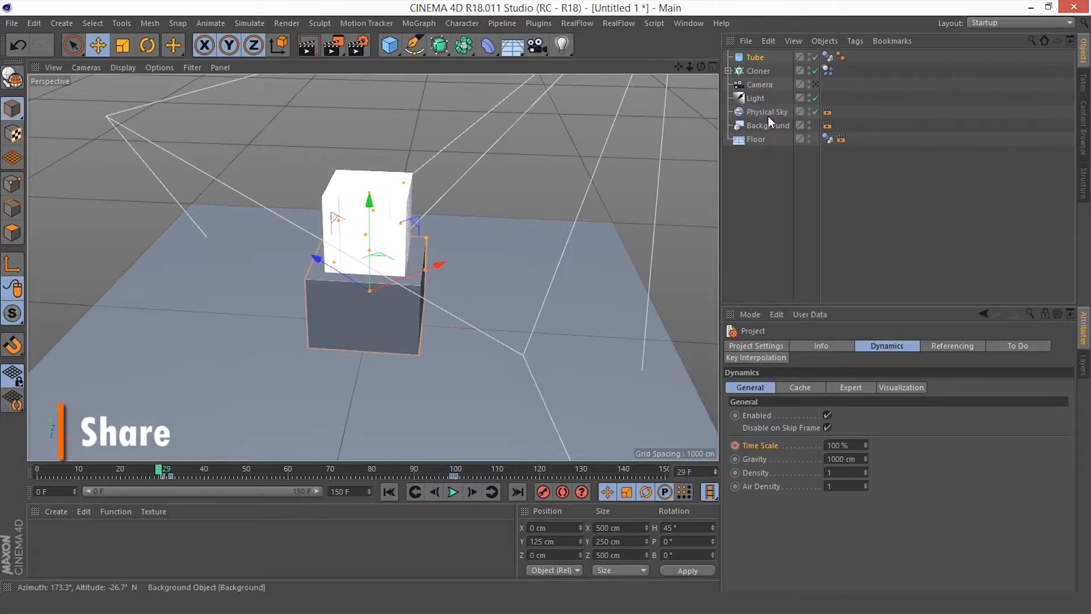
click(778, 183)
click(828, 70)
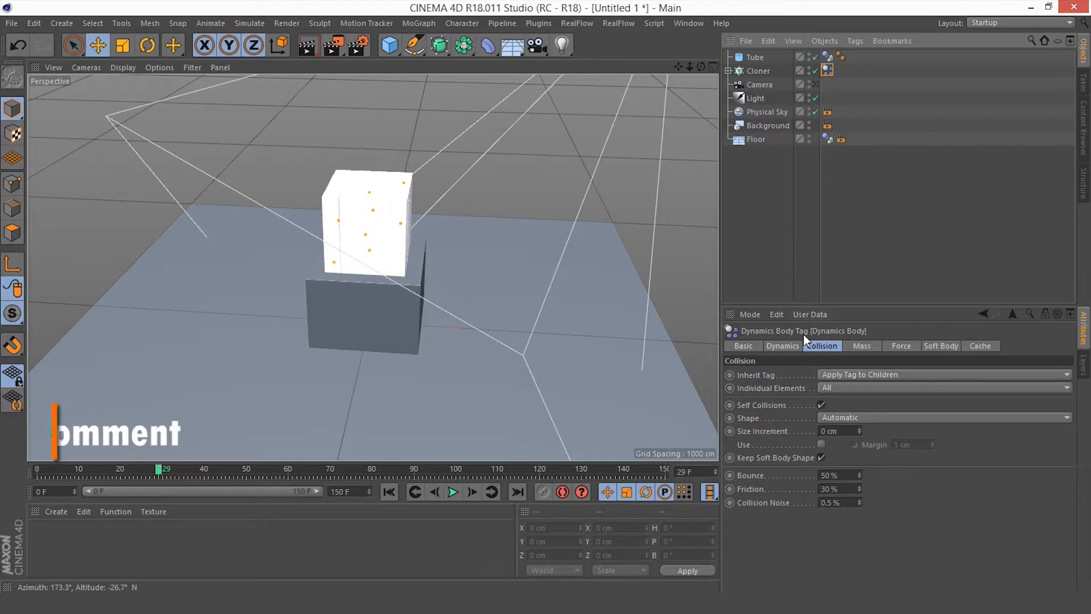
click(787, 347)
click(782, 389)
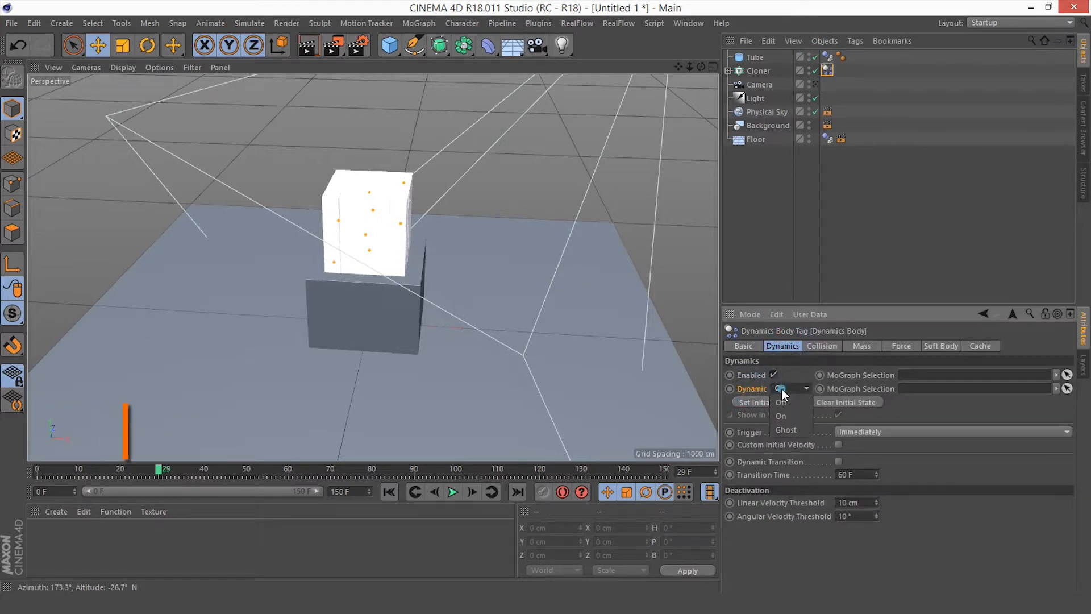
click(784, 403)
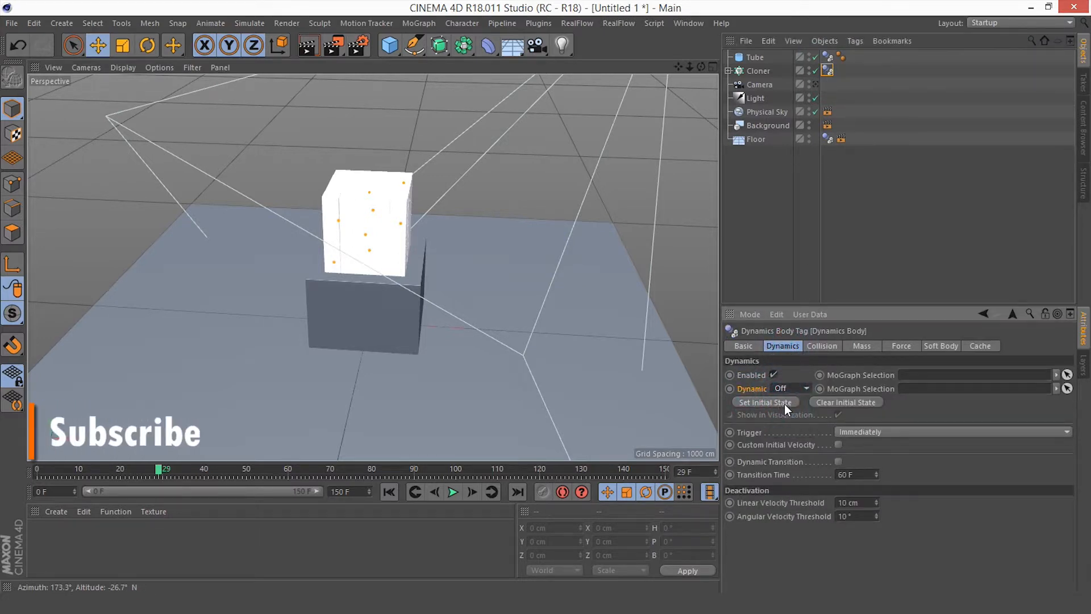
ctrl+click(729, 389)
Keyframe the Cloner tag's Dynamic setting as On at frame 30
click(716, 469)
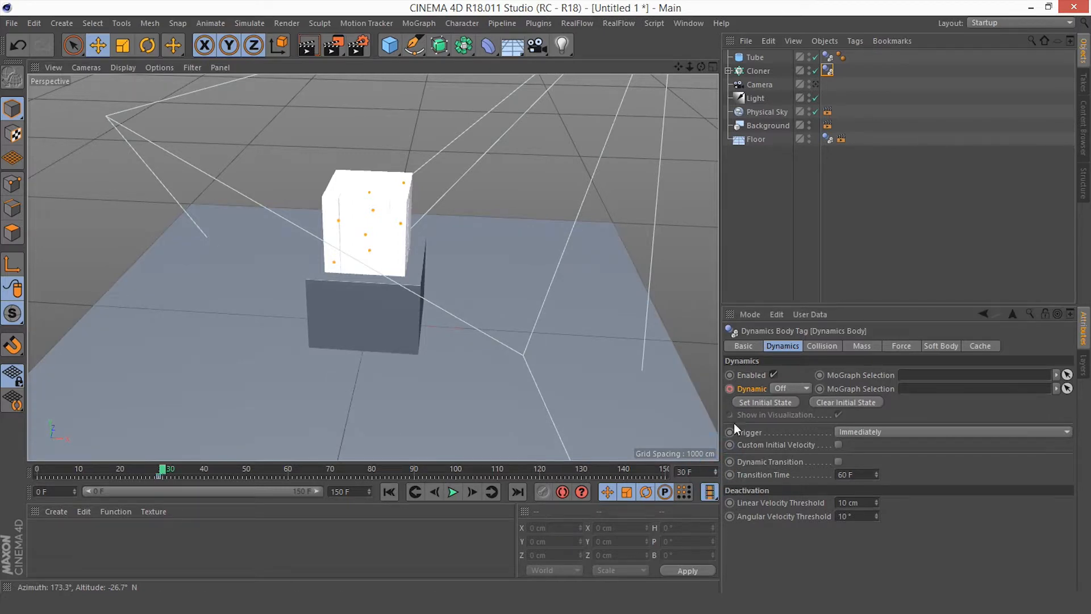
click(753, 390)
click(785, 388)
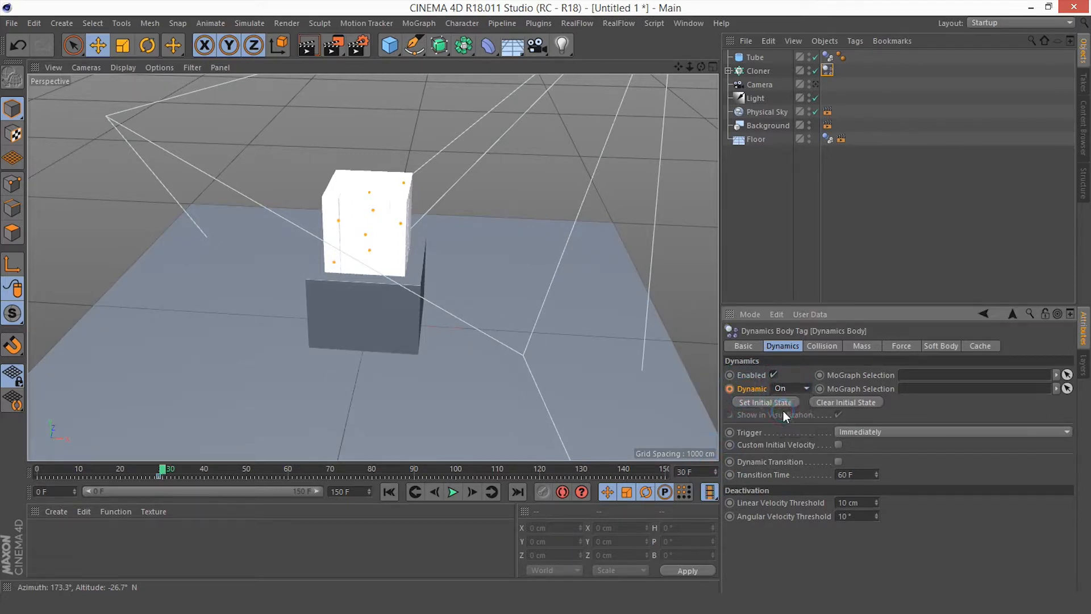
click(782, 411)
ctrl+click(729, 389)
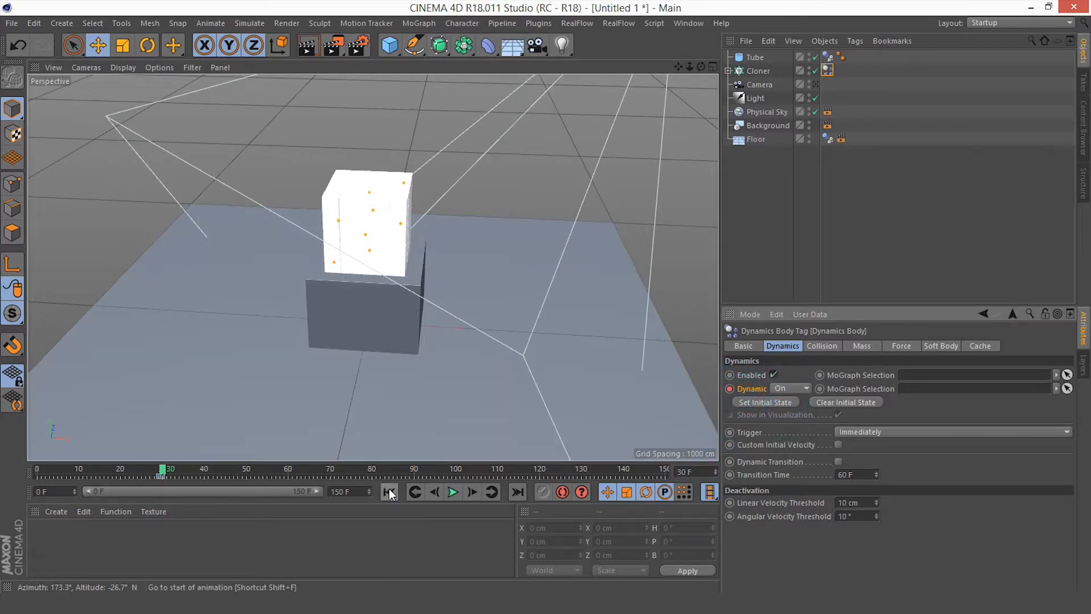
Replay the simulation from the start to check the cubes' delayed drop into the tube, and return to frame 0
click(388, 491)
click(452, 491)
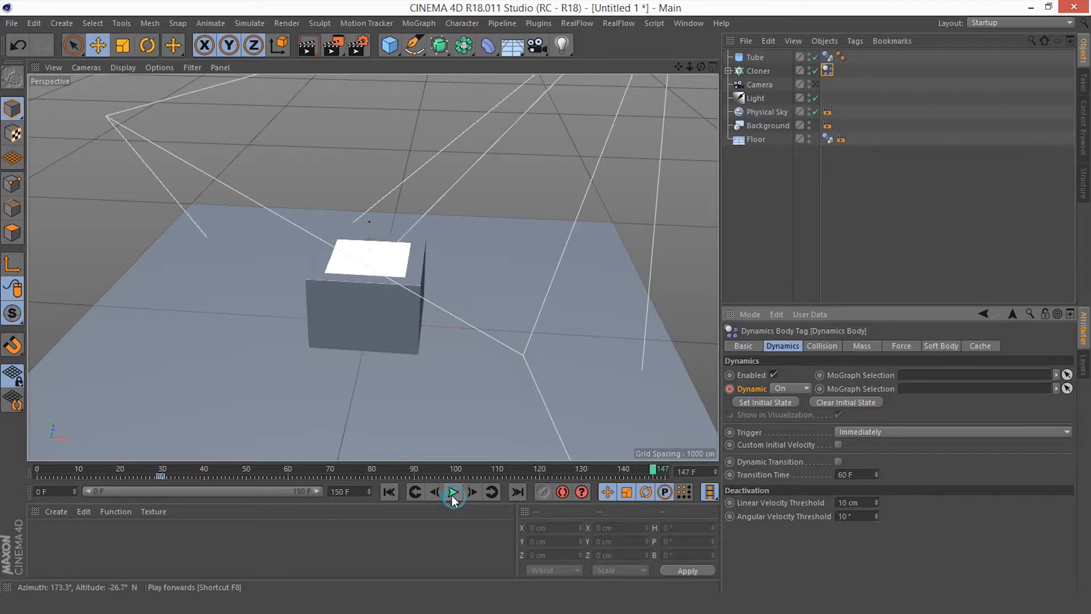
click(389, 492)
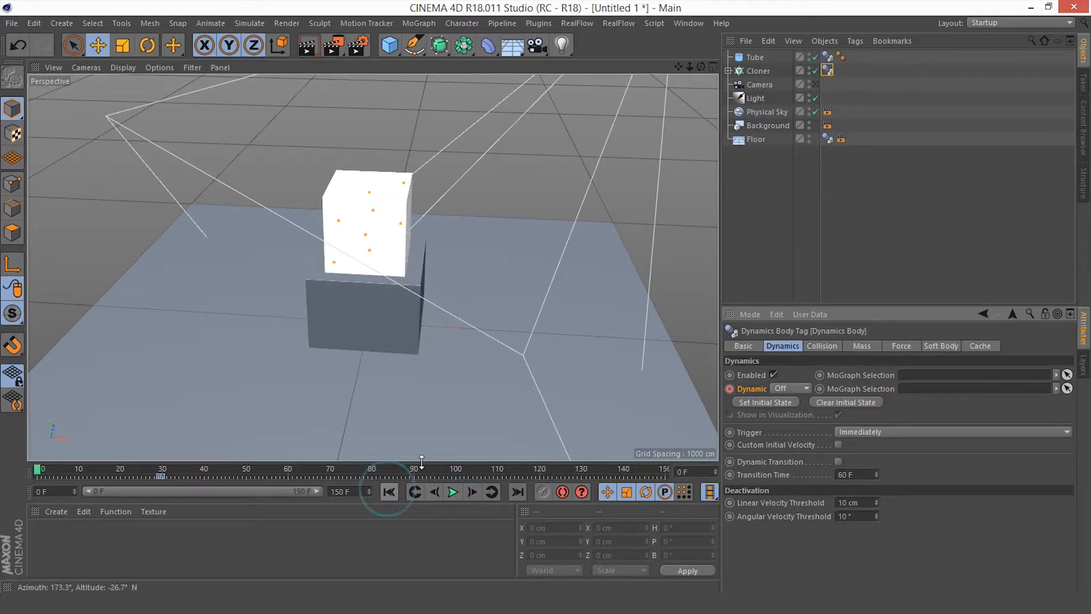
Look through the scene Camera, bake the object cache for the Cloner and Tube Dynamics Body tags, and play it back
click(816, 84)
click(828, 71)
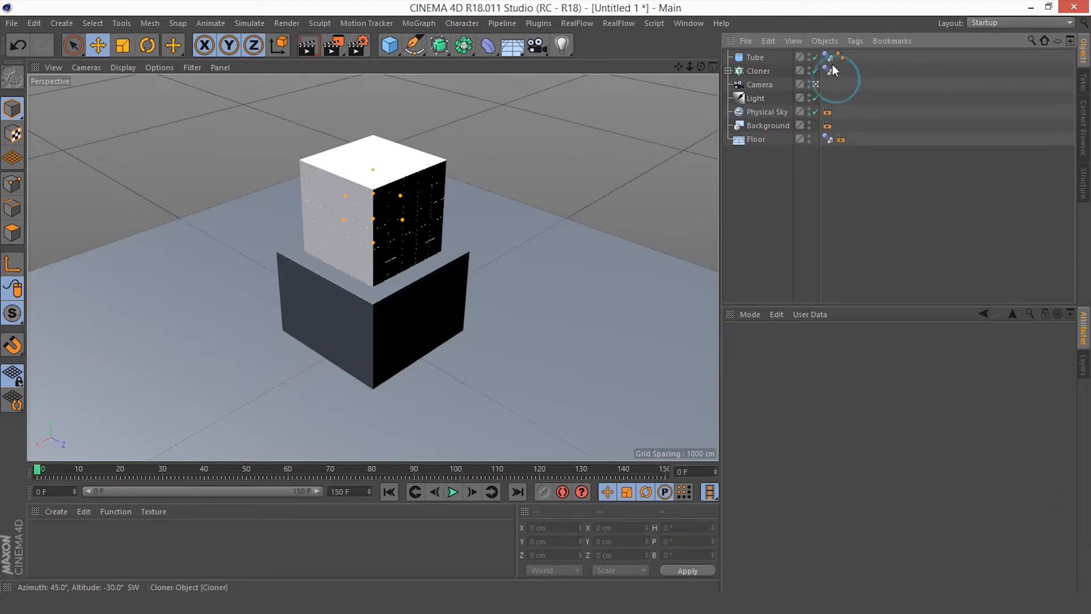
ctrl+click(827, 58)
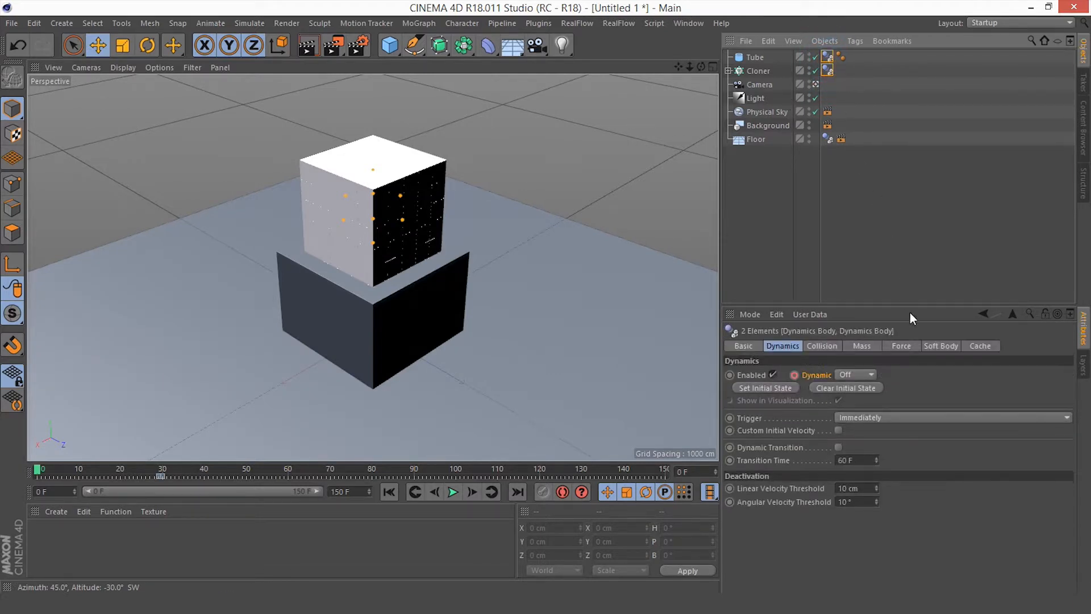
click(974, 347)
click(783, 403)
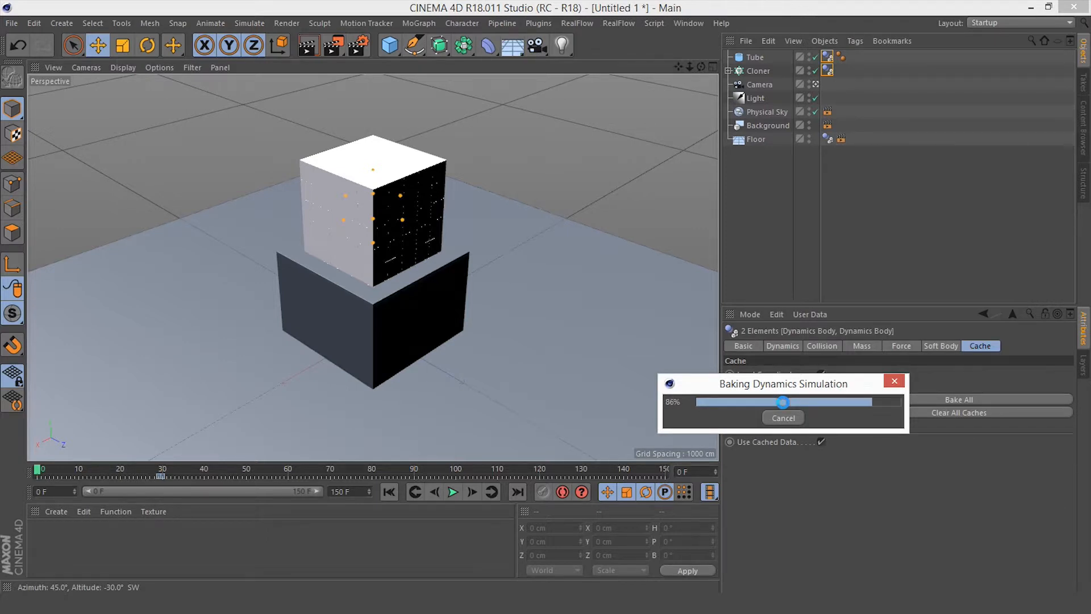
click(449, 492)
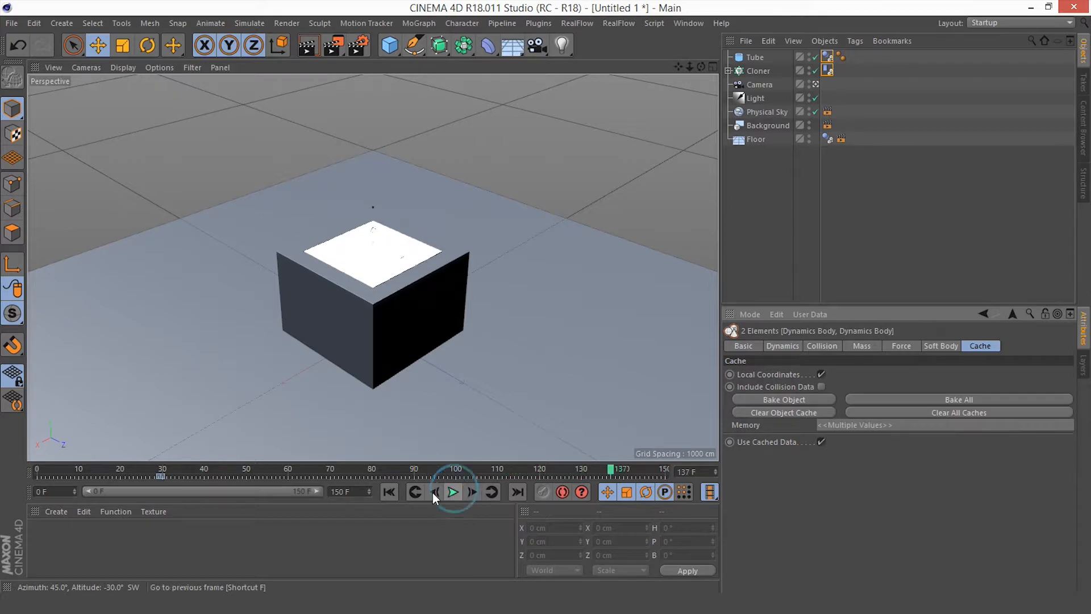
click(389, 492)
Create a new material and name it BG
double_click(130, 548)
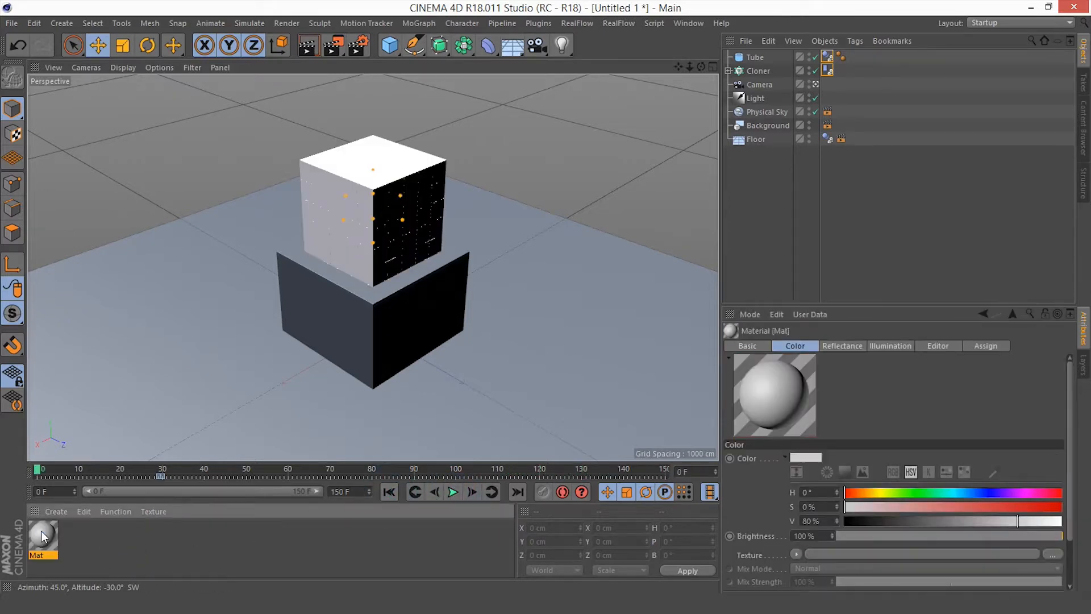
double_click(42, 534)
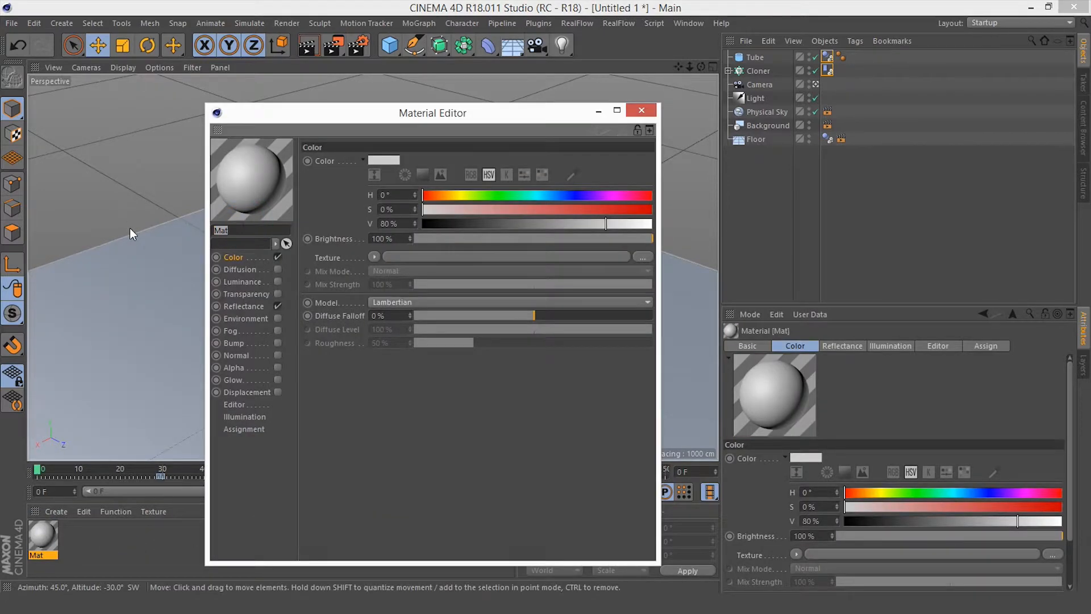
text(BG)
key(Return)
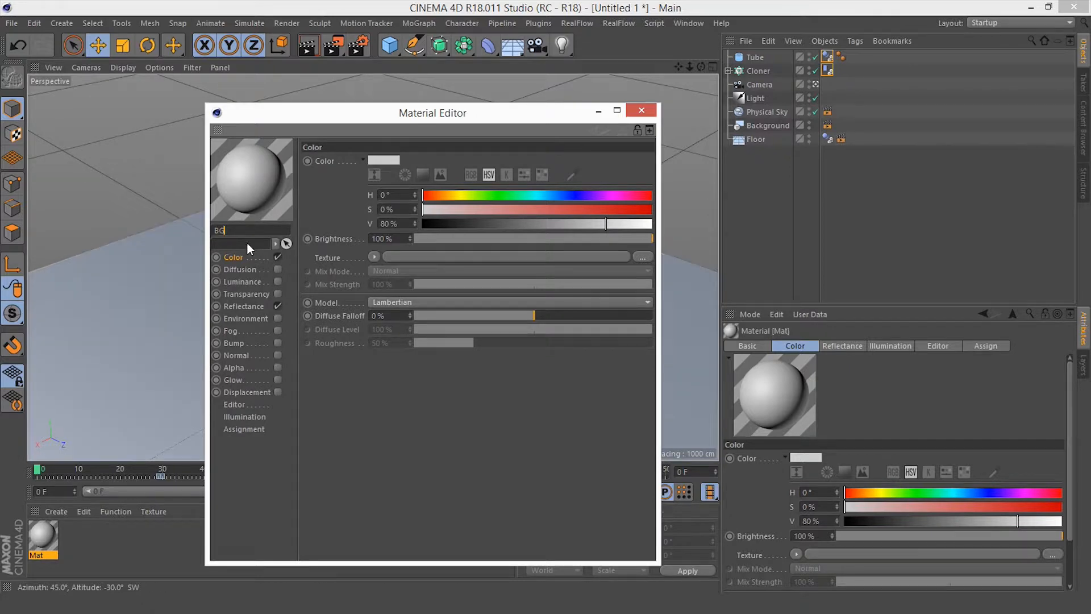
Set the BG material's color to H 40°, S 60%, V 100%
click(396, 195)
drag(402, 196, 343, 193)
text(40)
key(Tab)
text(60)
key(Tab)
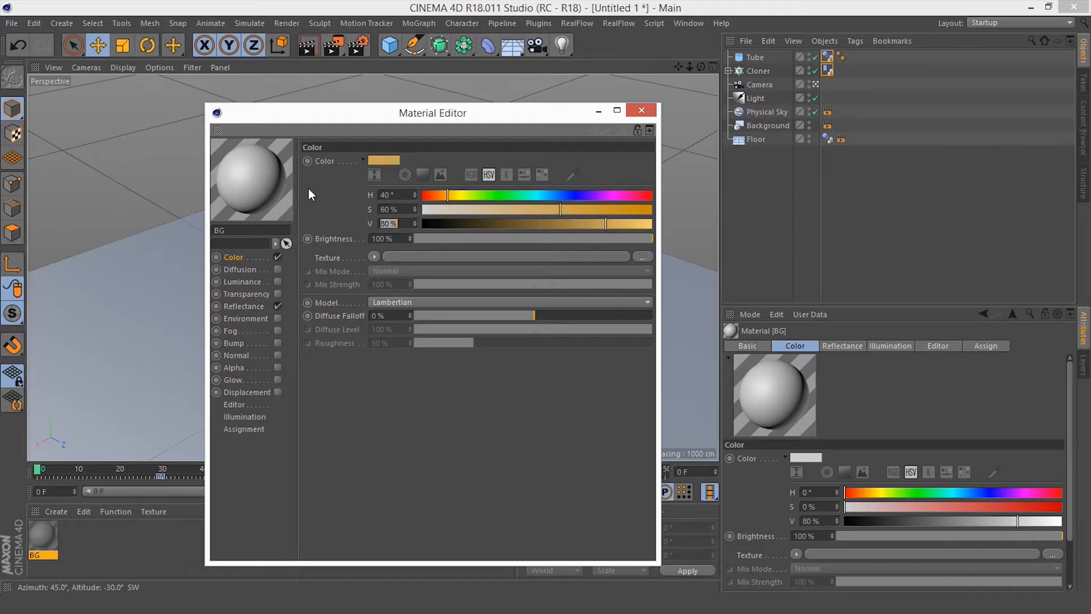
text(100)
key(Tab)
Add Specular - Blinn (Legacy) and Reflection (Legacy) layers to BG's reflectance, with the reflection layer's color brightness at 8%
click(238, 307)
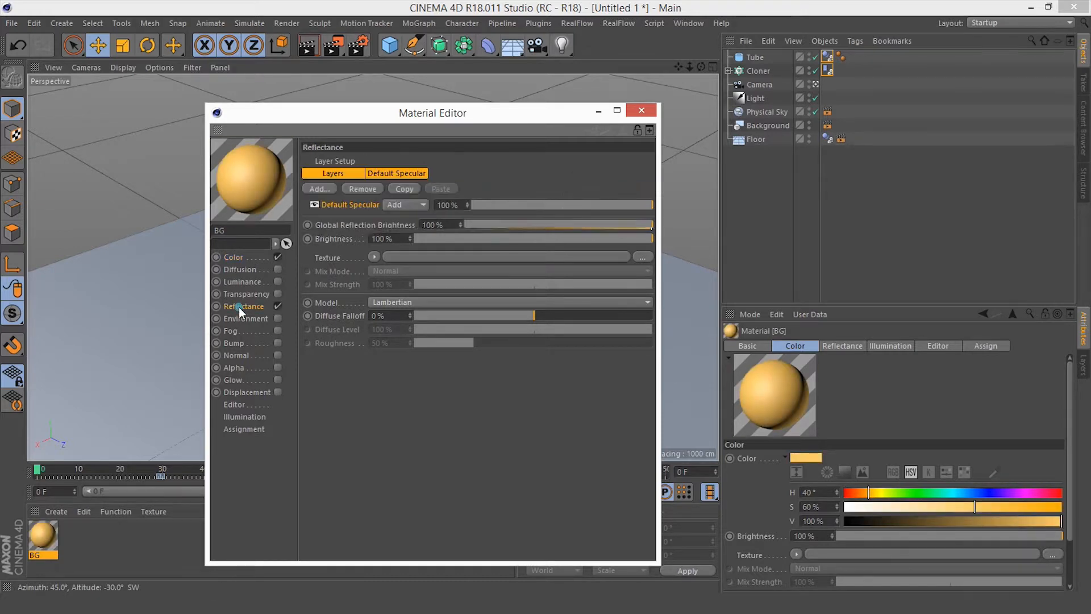
click(319, 188)
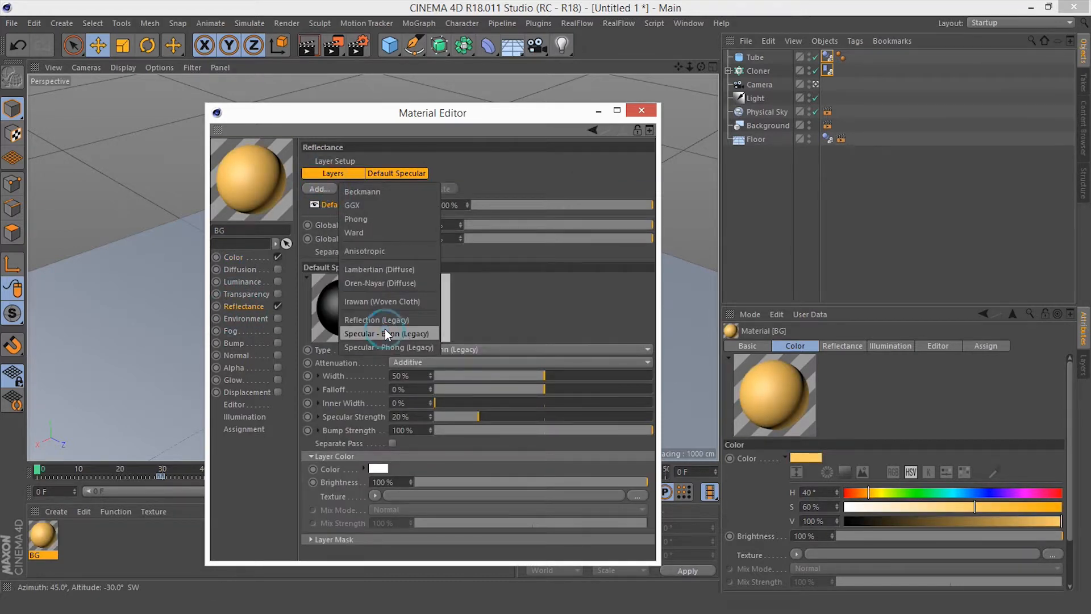
click(387, 334)
click(319, 189)
click(377, 318)
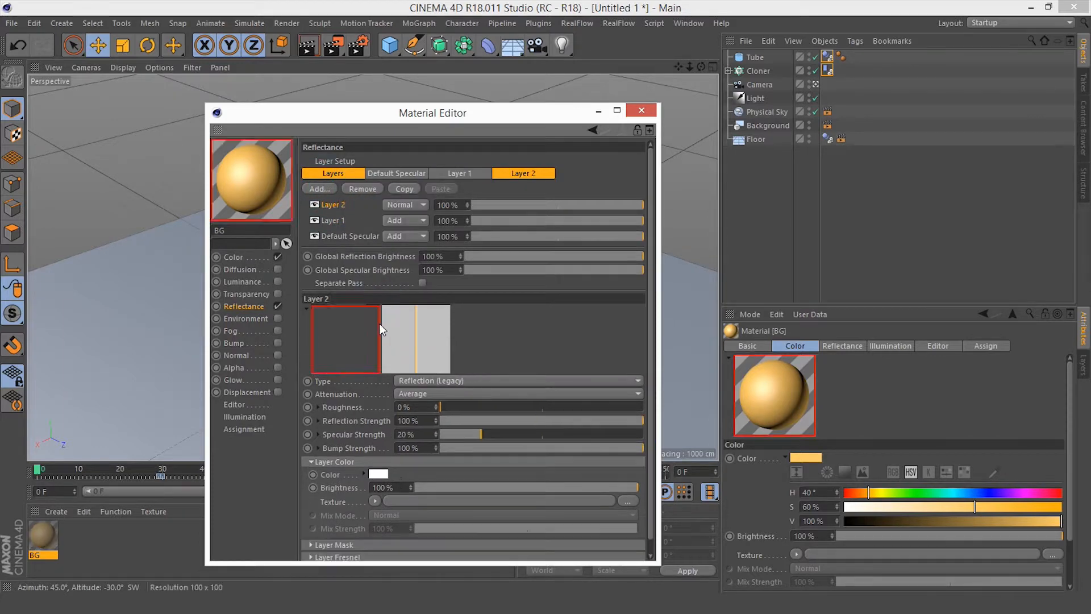
click(382, 487)
text(8)
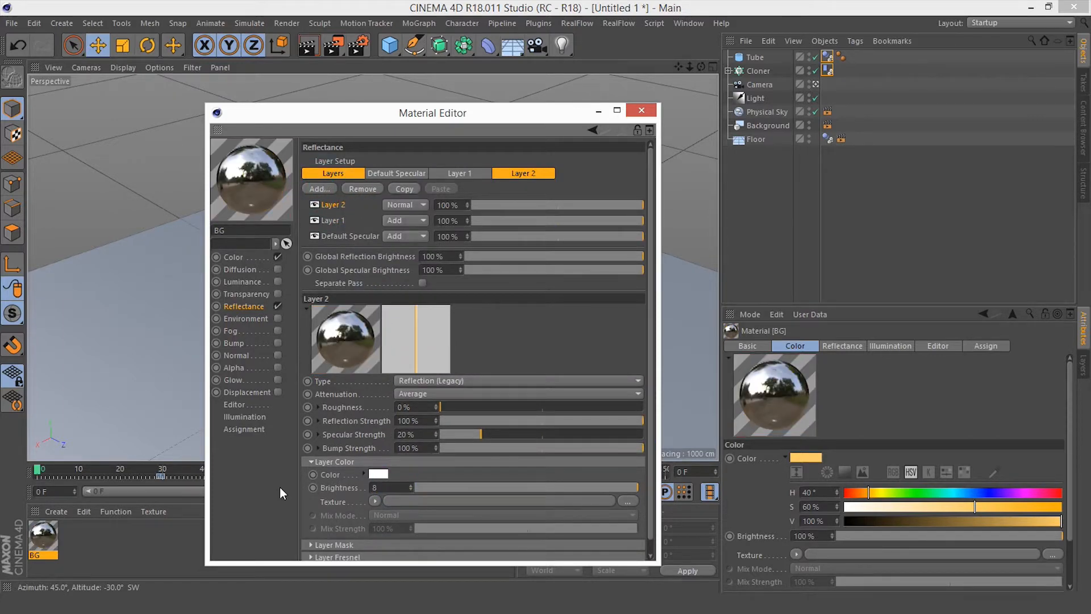
key(Return)
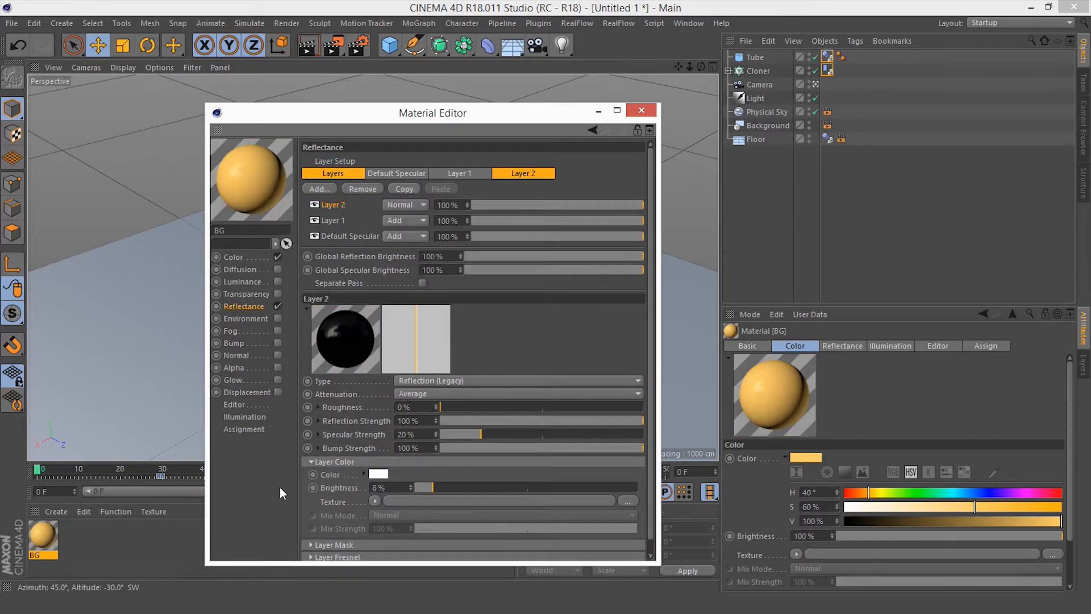
Apply the BG material to the Background and Floor objects
click(641, 110)
drag(43, 535, 775, 125)
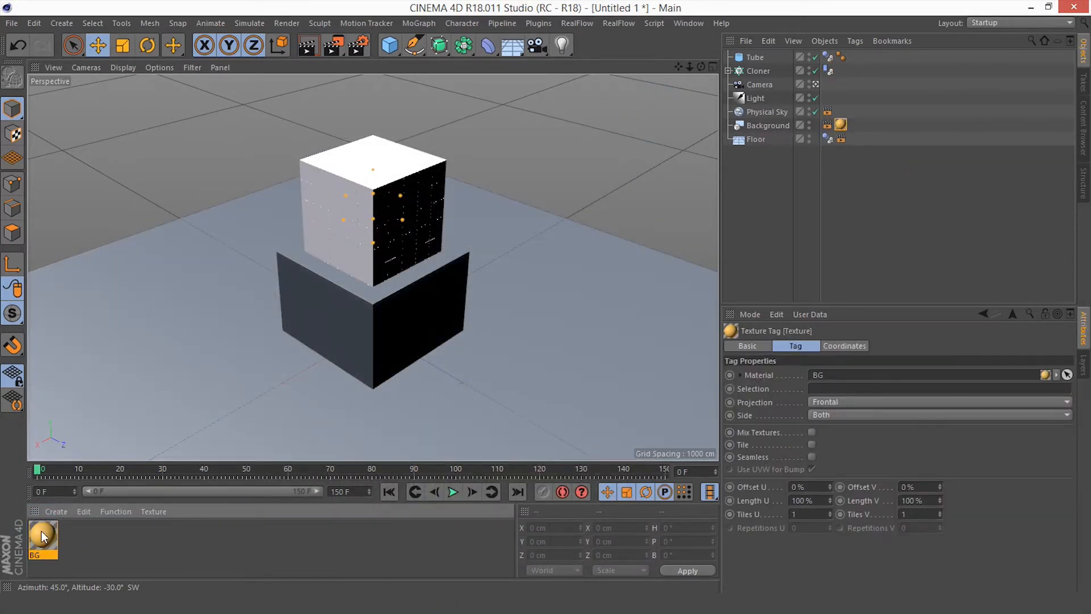
drag(41, 531, 747, 138)
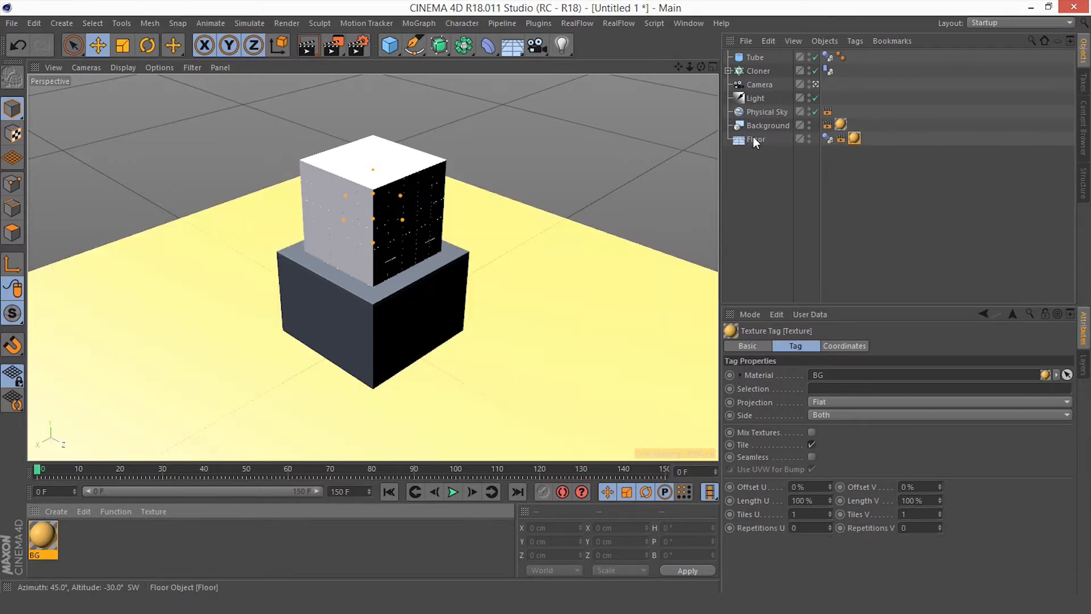
Create another new material and name it Tube
double_click(164, 558)
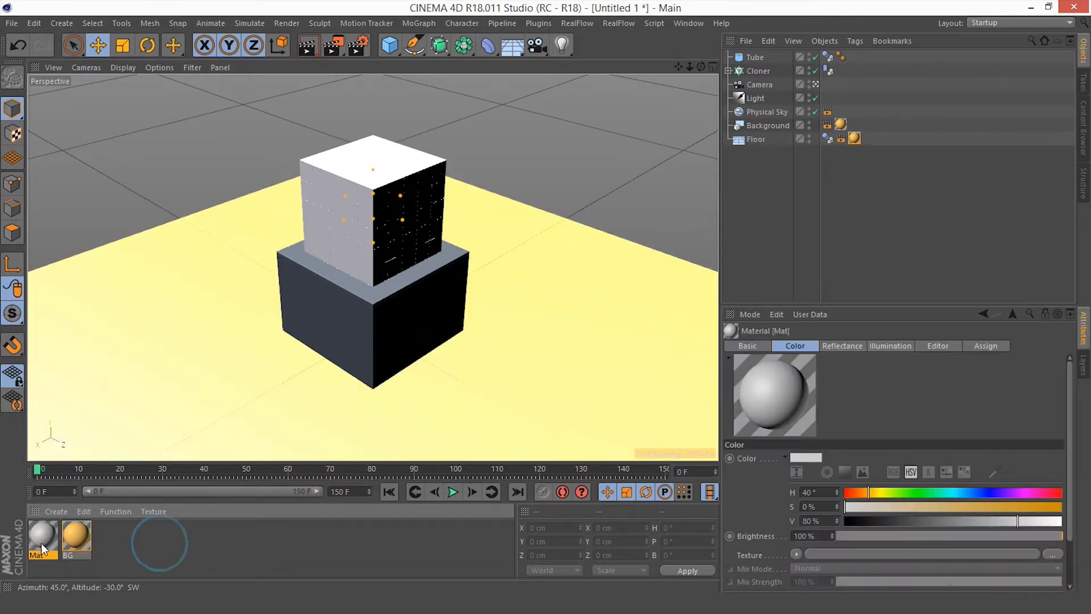
double_click(37, 534)
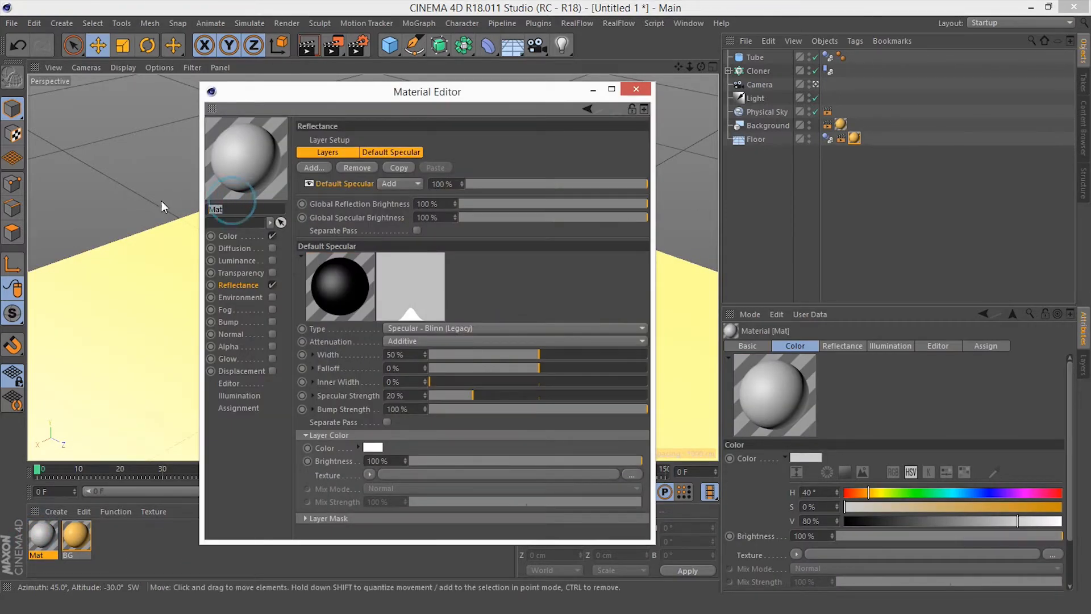
text(Tube)
Set the Tube material's color to H 25°, S 40%, V 100%
click(230, 235)
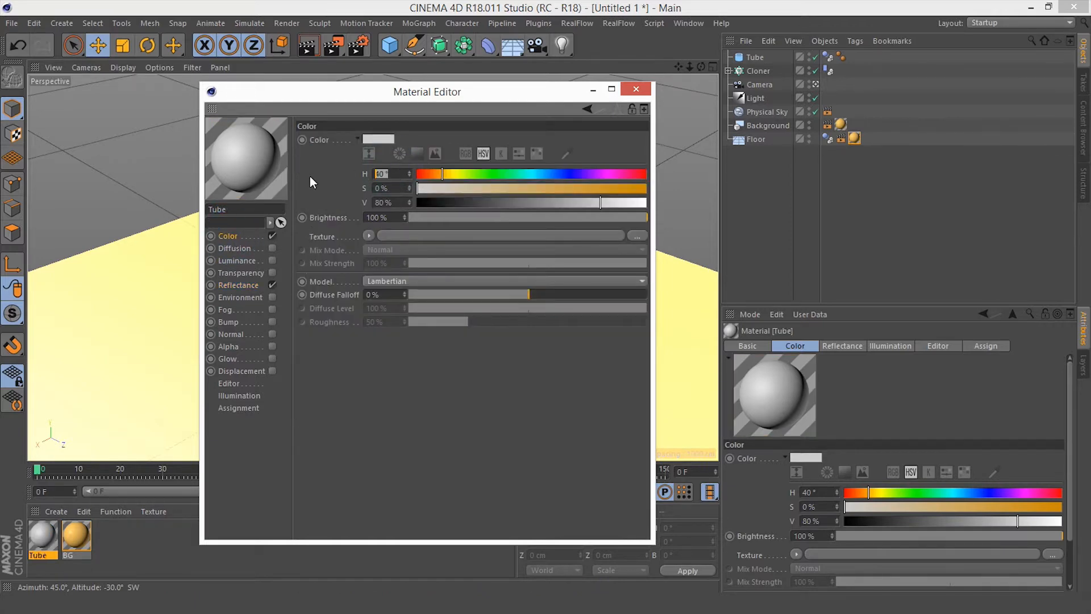
text(25)
key(Tab)
text(40)
key(Return)
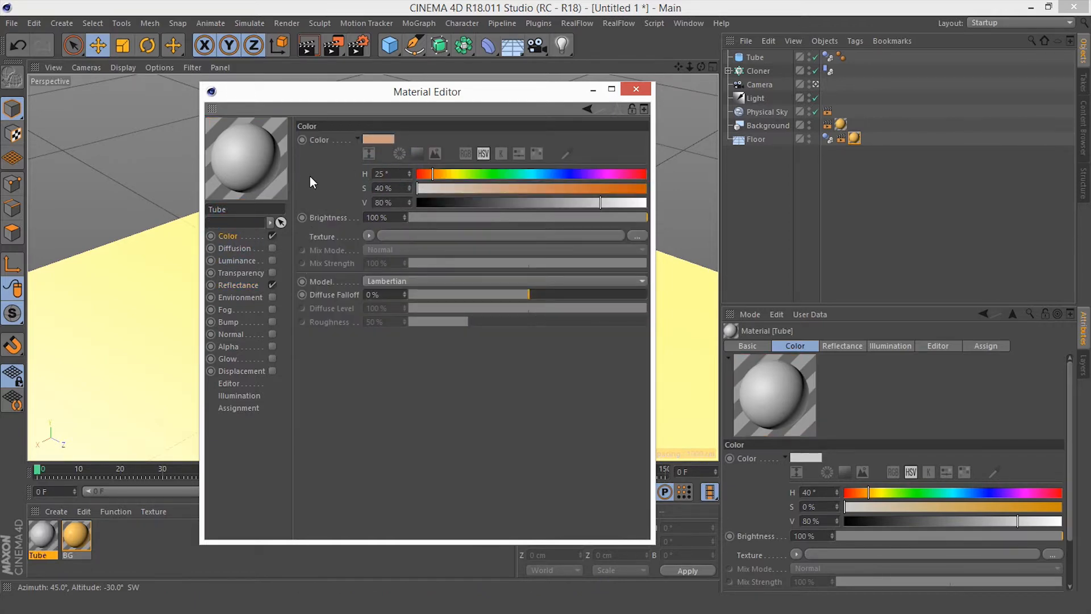
key(Tab)
text(100)
key(Return)
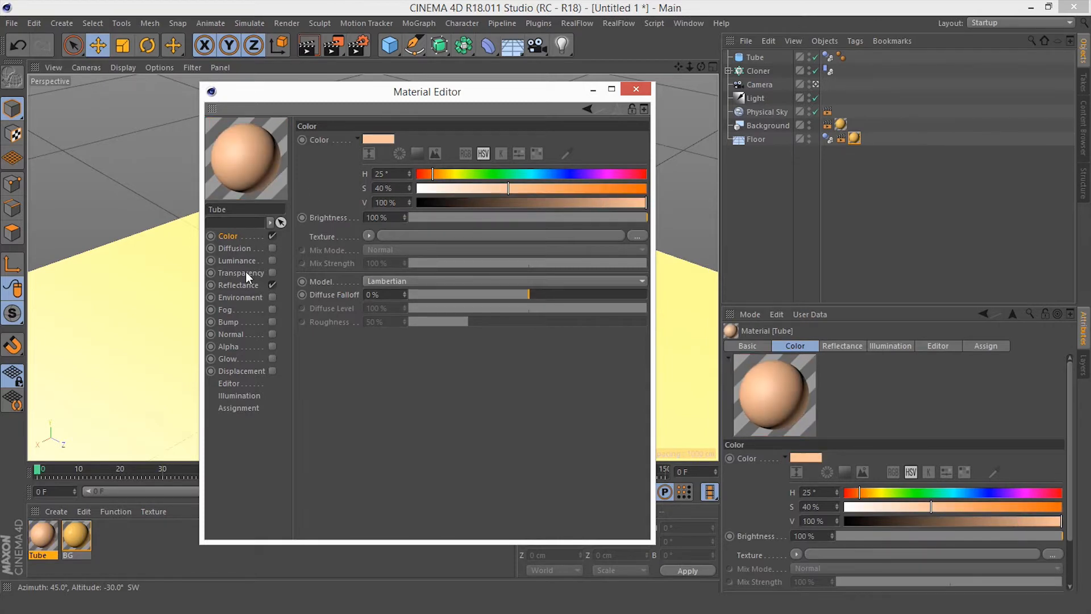
Add Specular - Blinn (Legacy) and Reflection (Legacy) layers, the latter at 8% color brightness, to the Tube material and apply it to the tube
click(241, 284)
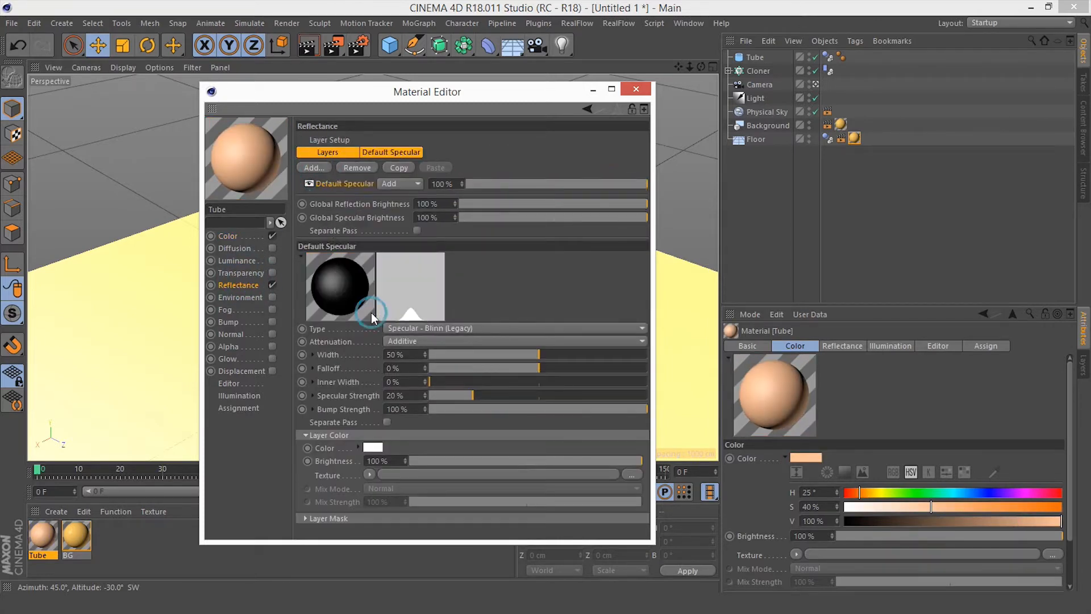
click(307, 166)
click(377, 300)
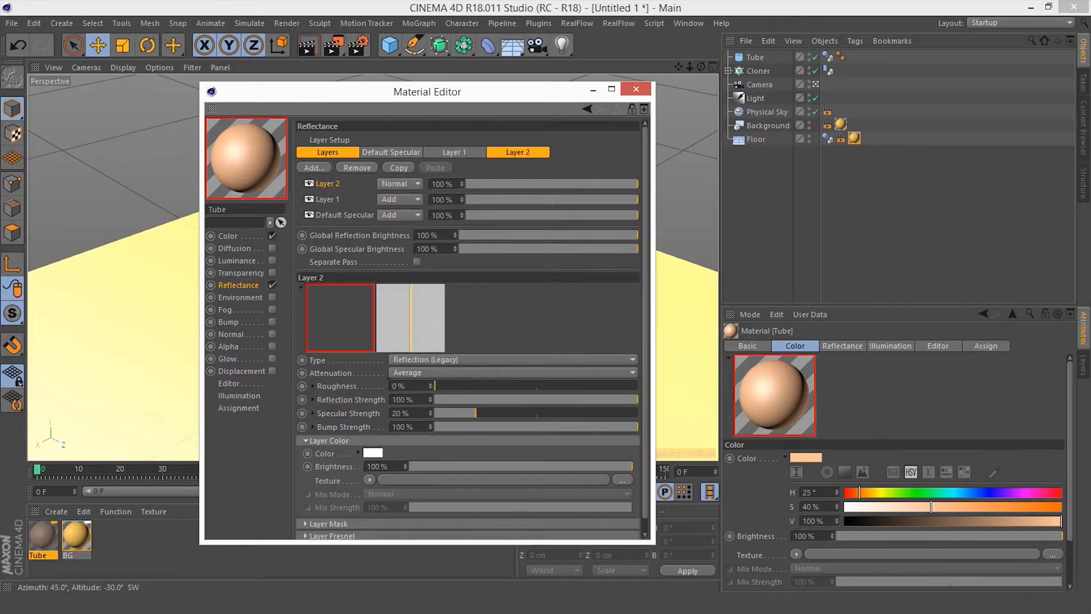
drag(392, 466, 322, 466)
text(8)
key(Return)
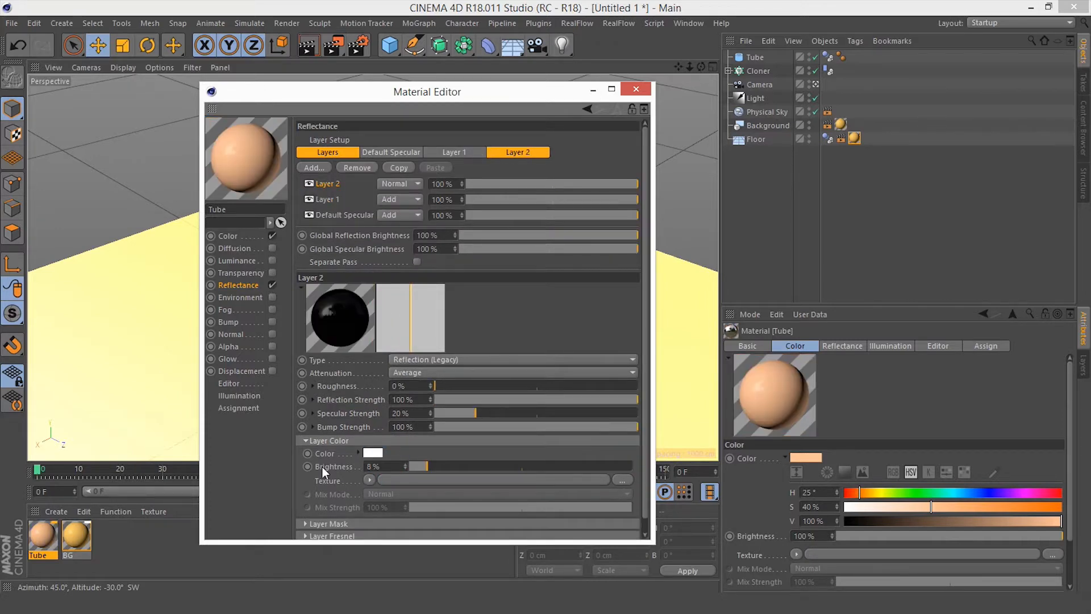
click(635, 89)
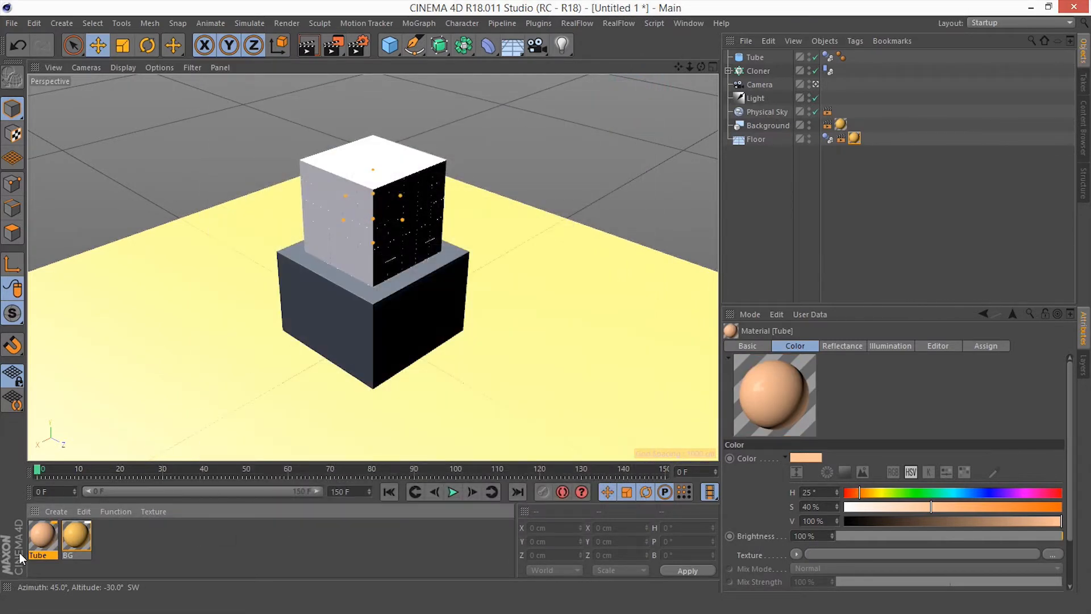
drag(36, 534, 346, 311)
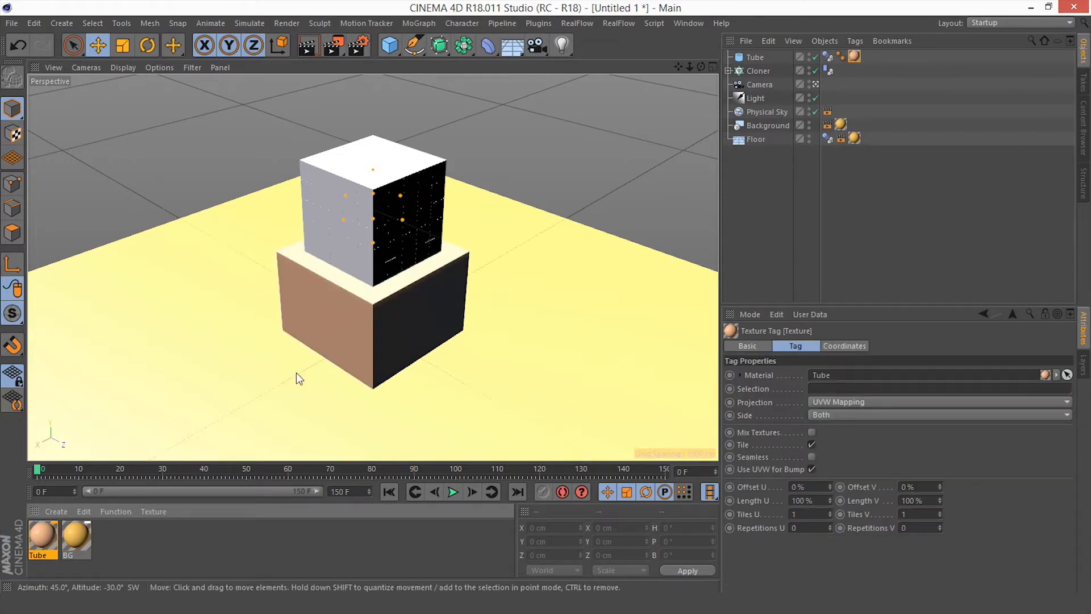
Create another new material and name it Cloner
double_click(188, 550)
double_click(43, 537)
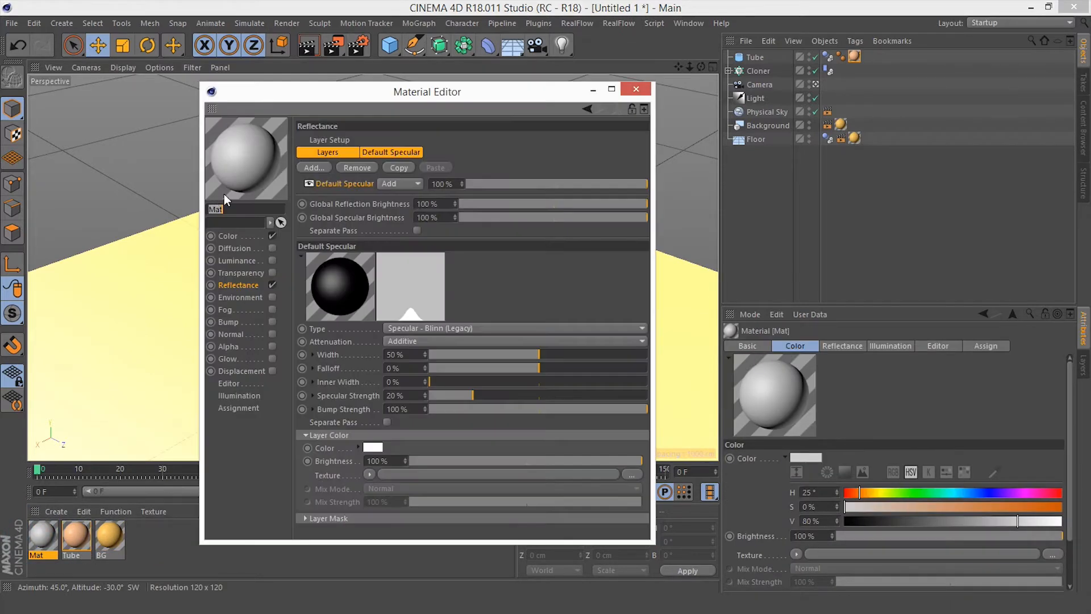
click(239, 209)
key(BackSpace)
key(BackSpace)
key(BackSpace)
text(Clo)
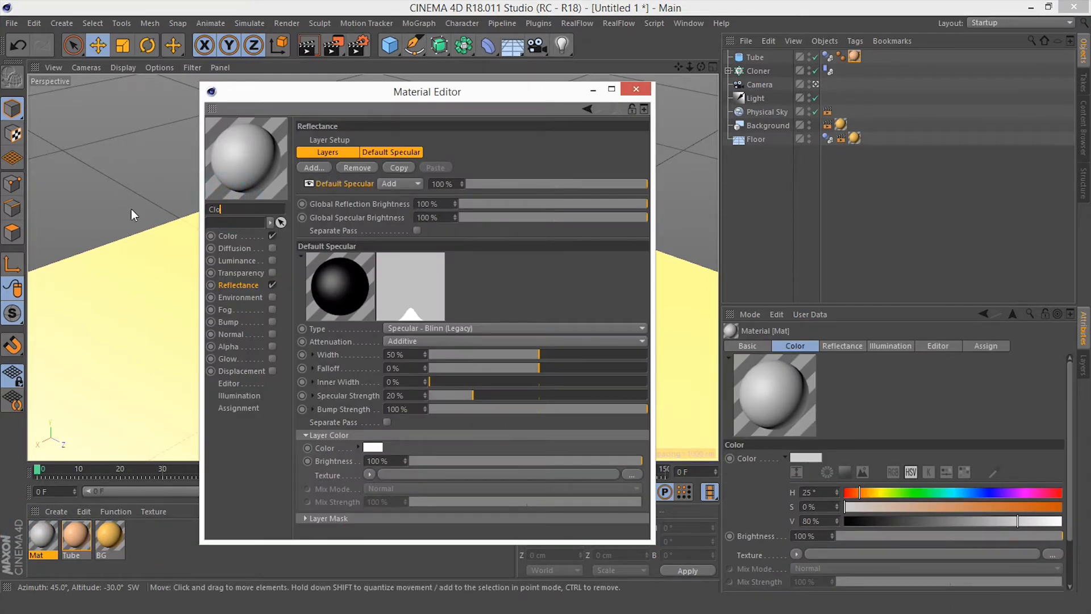
text(ner)
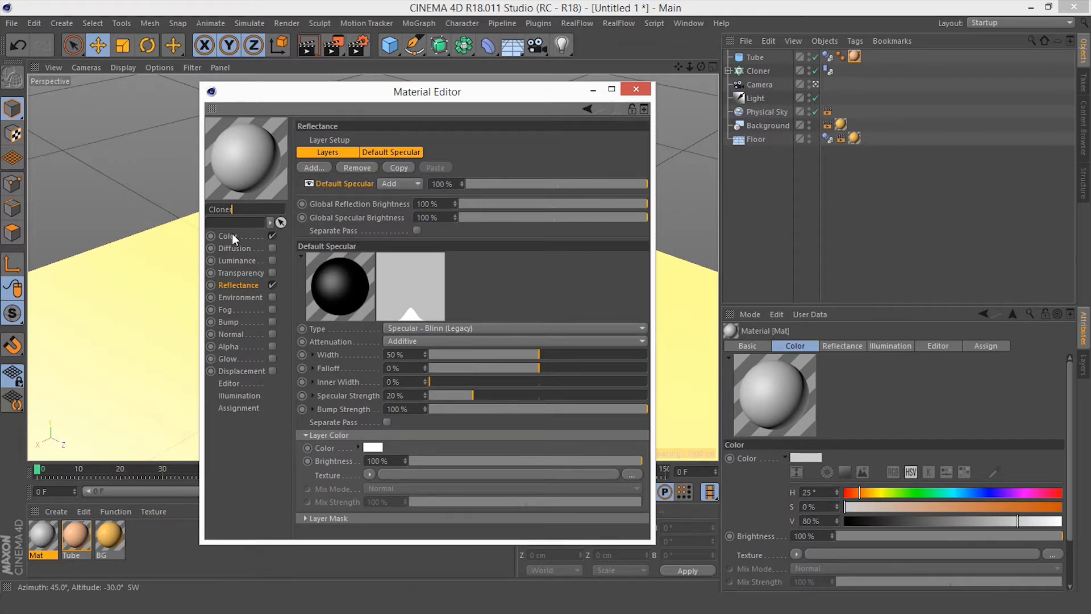
Set the Cloner material's color to H 15°, S 75%, V 100%
click(232, 235)
key(BackSpace)
key(BackSpace)
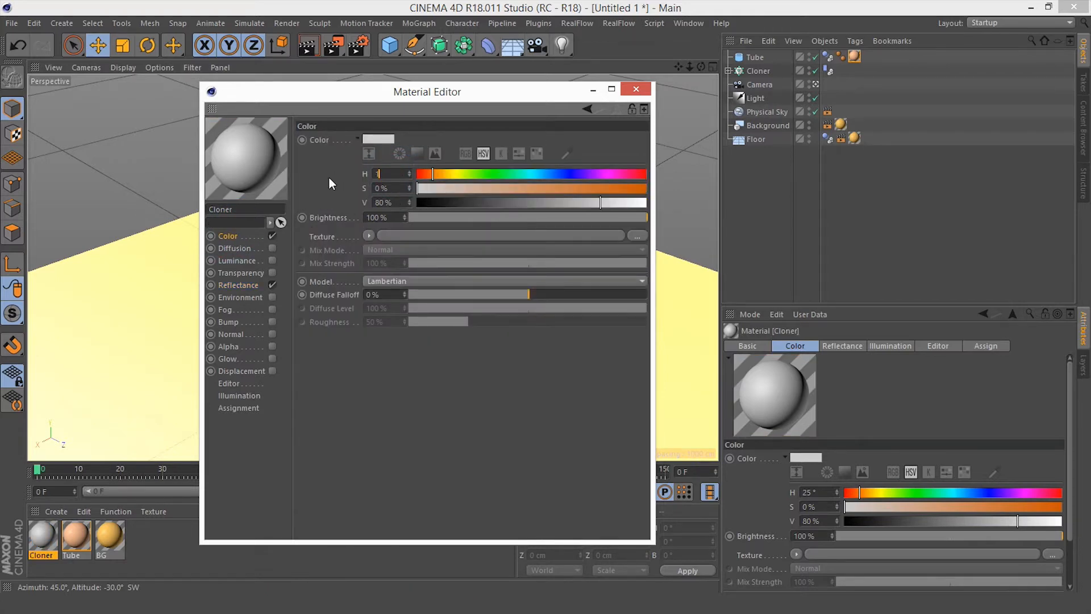
text(15)
key(Tab)
text(75)
key(Tab)
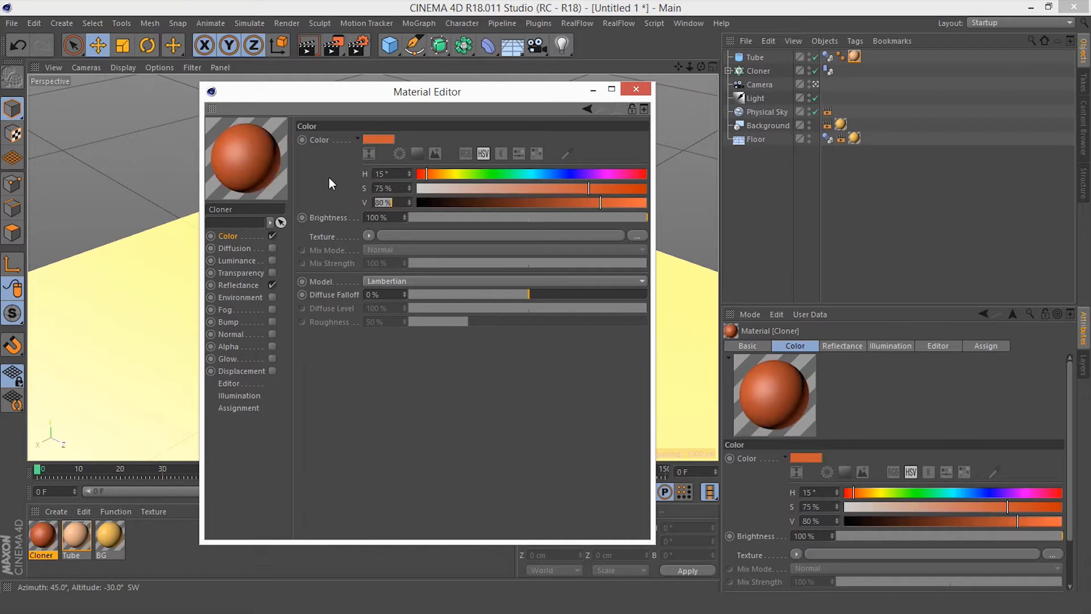
text(100)
key(Return)
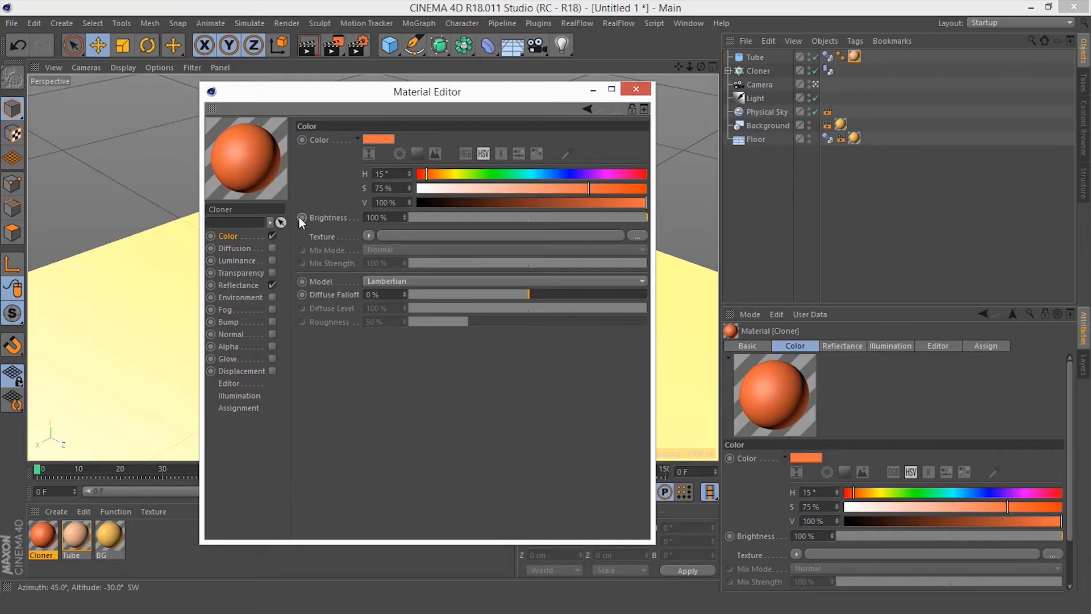
Give the Cloner material Specular - Blinn (Legacy) and Reflection (Legacy) layers, the latter at 8% color brightness, and apply it to the cloned cubes
click(246, 284)
click(315, 167)
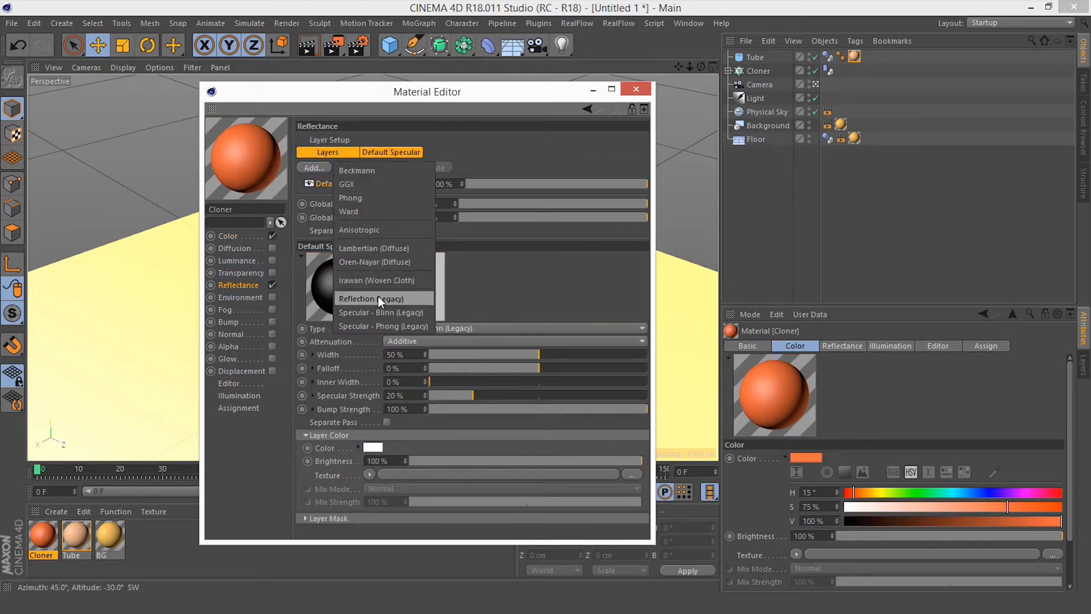
click(381, 311)
click(314, 168)
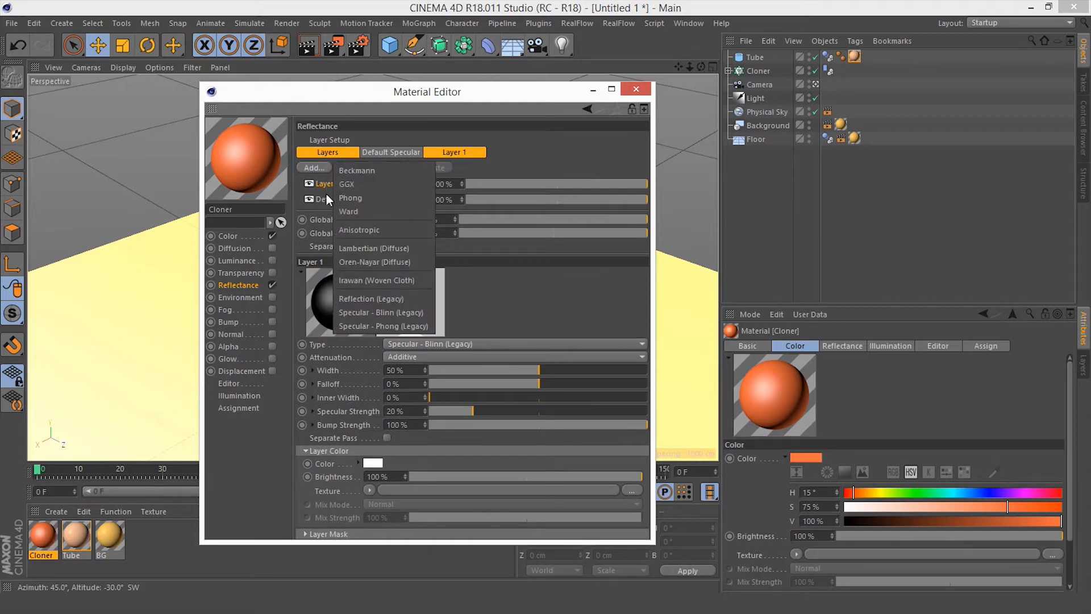
click(386, 298)
click(386, 464)
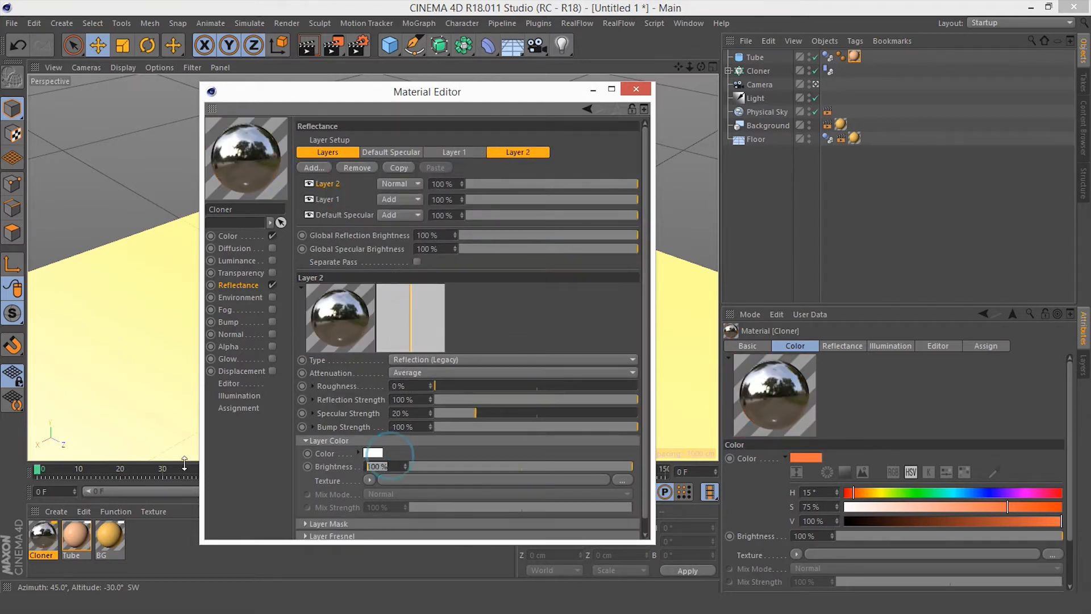
text(8)
key(Return)
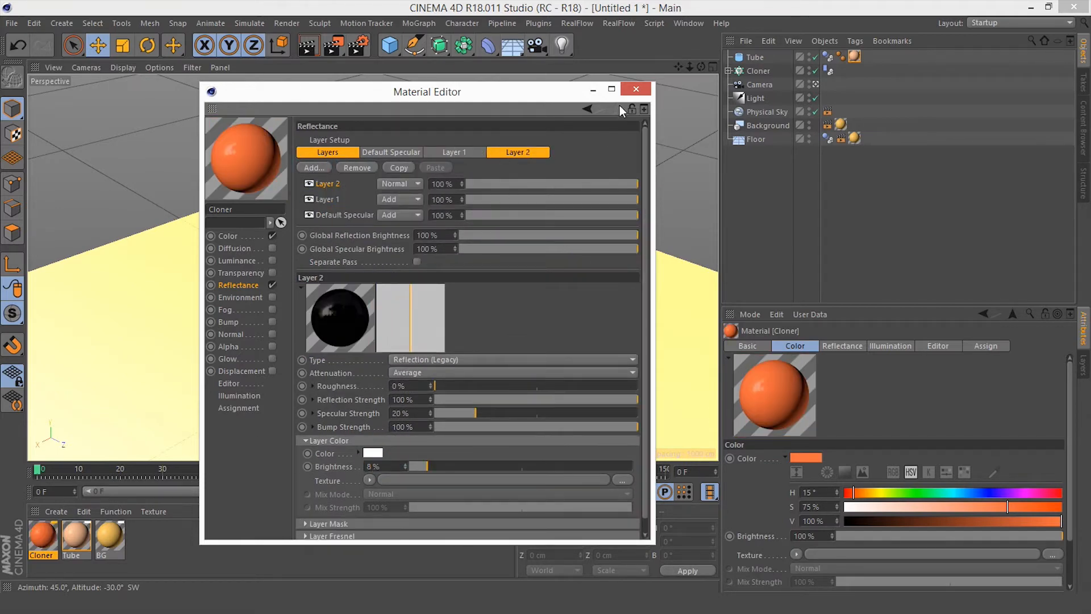
click(636, 89)
drag(42, 543, 377, 206)
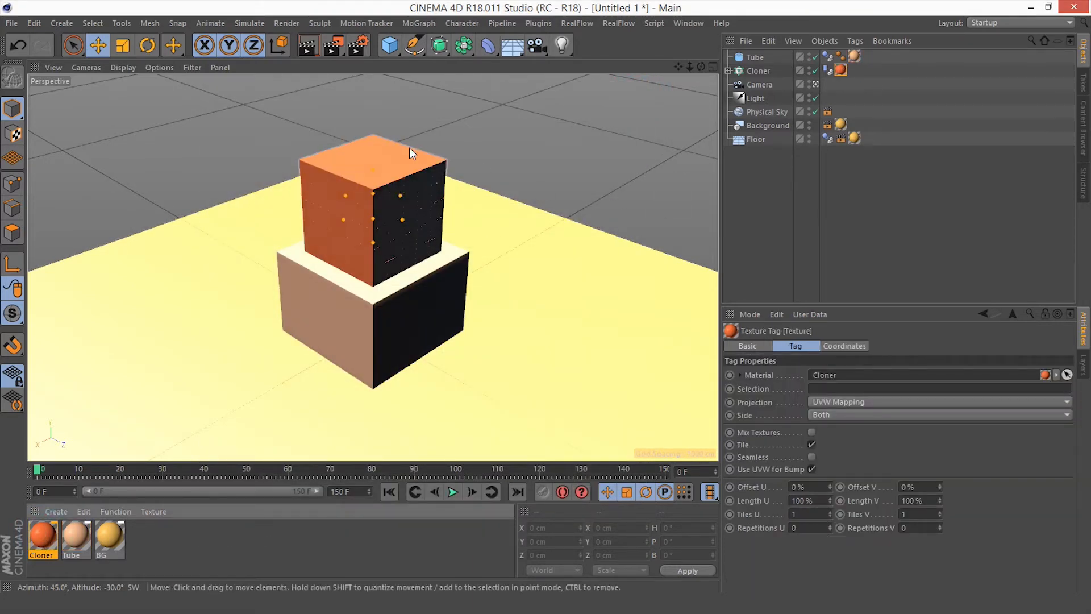
Play back the animation, stop it and return to the first frame
click(460, 489)
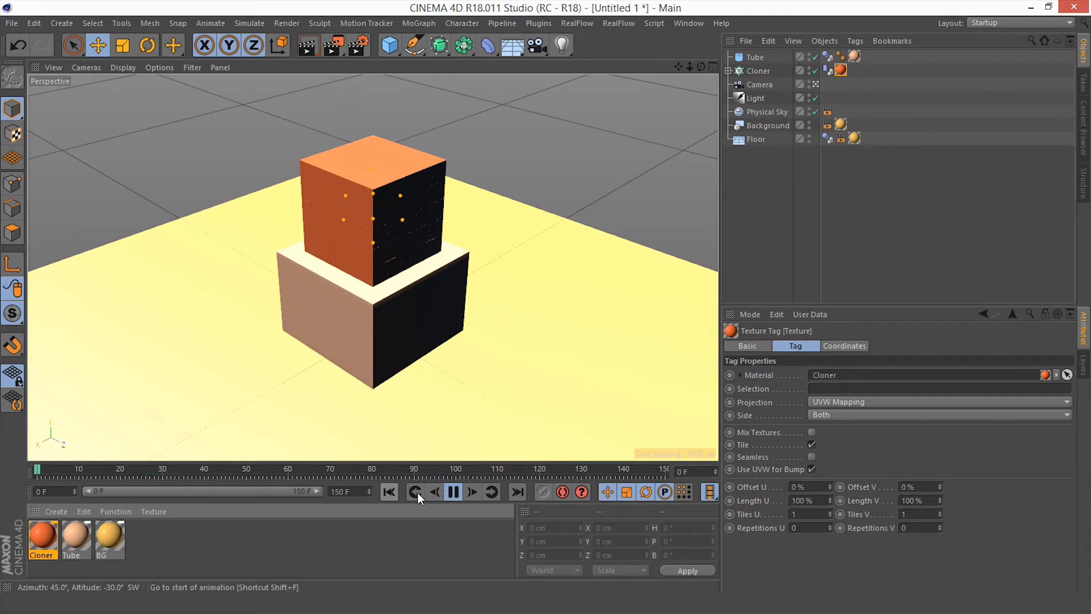
click(455, 492)
click(390, 491)
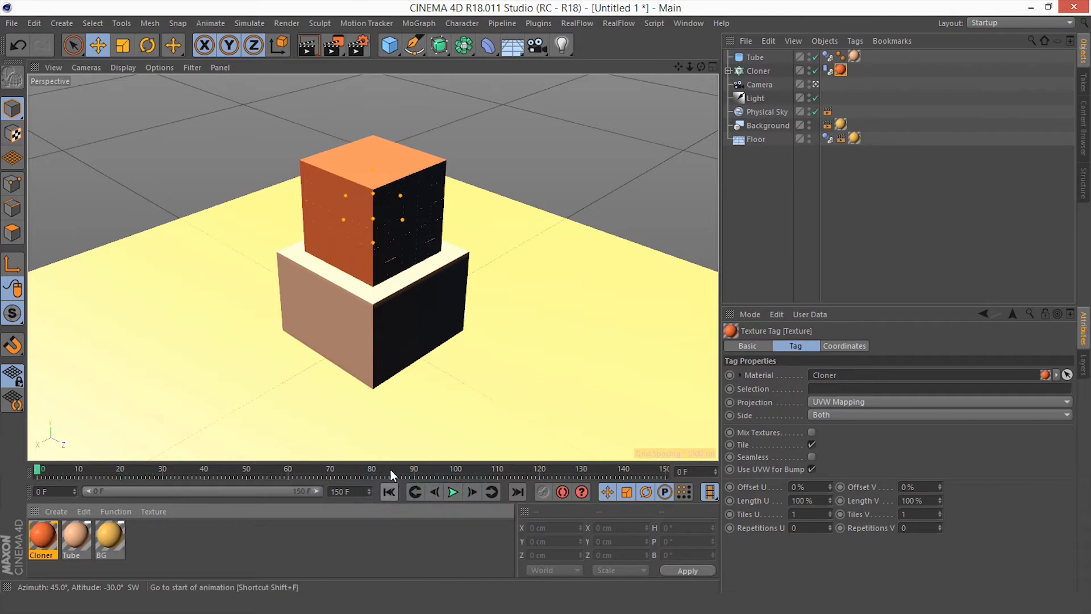
Add the Ambient Occlusion and Global Illumination effects to the render settings
click(360, 44)
click(120, 246)
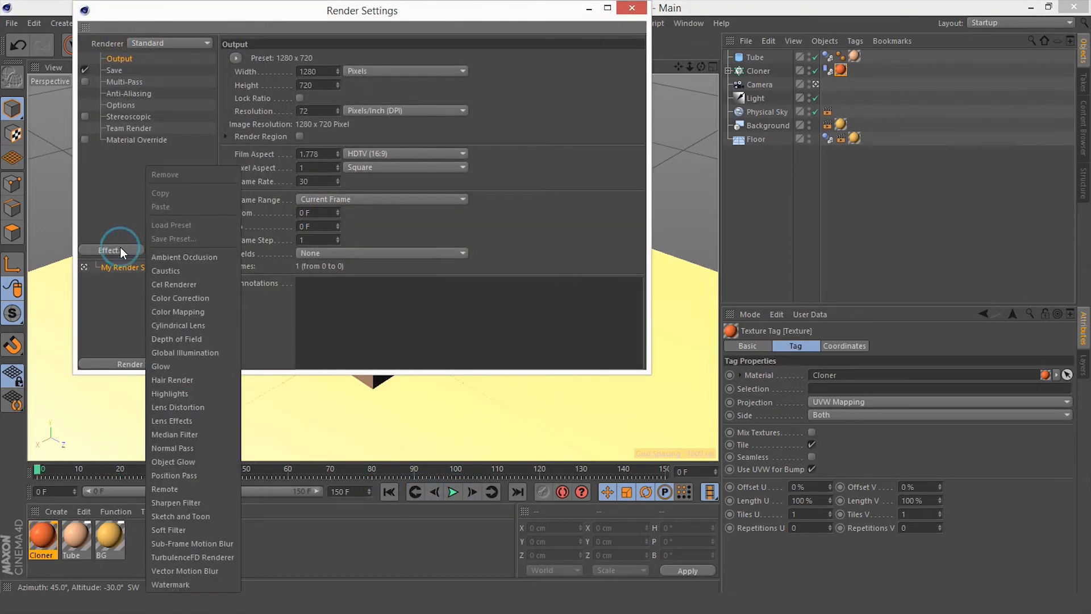
click(166, 247)
click(104, 250)
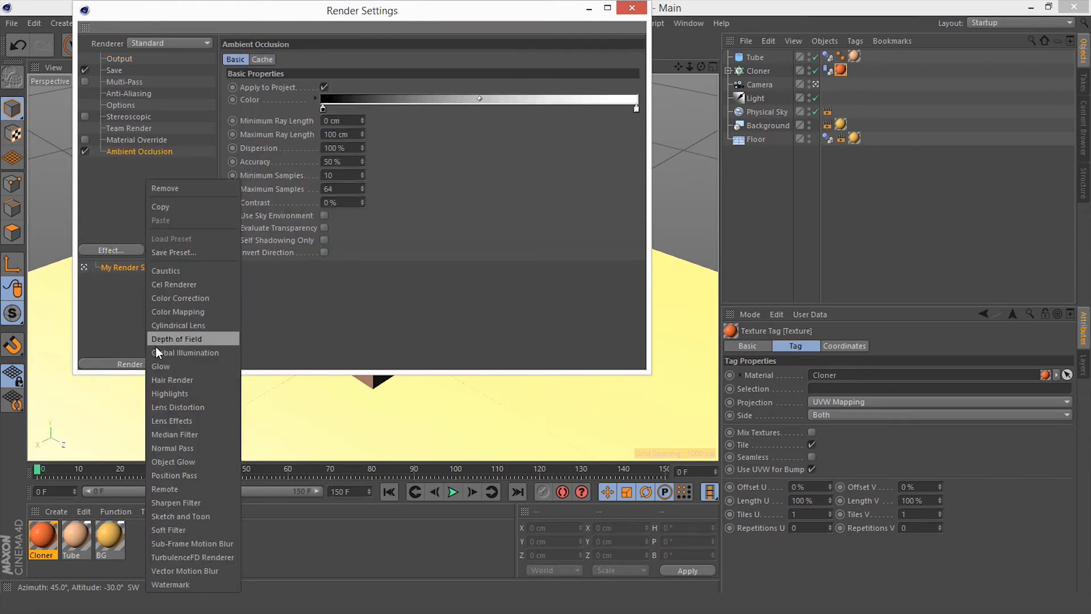
click(157, 347)
click(633, 9)
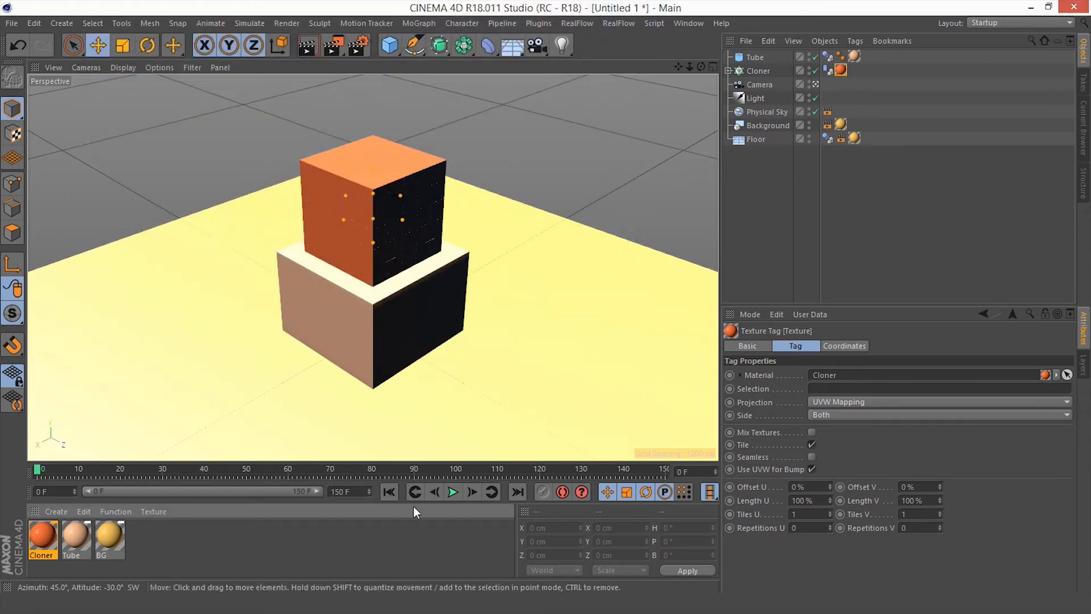
Play the animation to frame 71, with the cubes inside the tube, and render that frame in the viewport
click(453, 492)
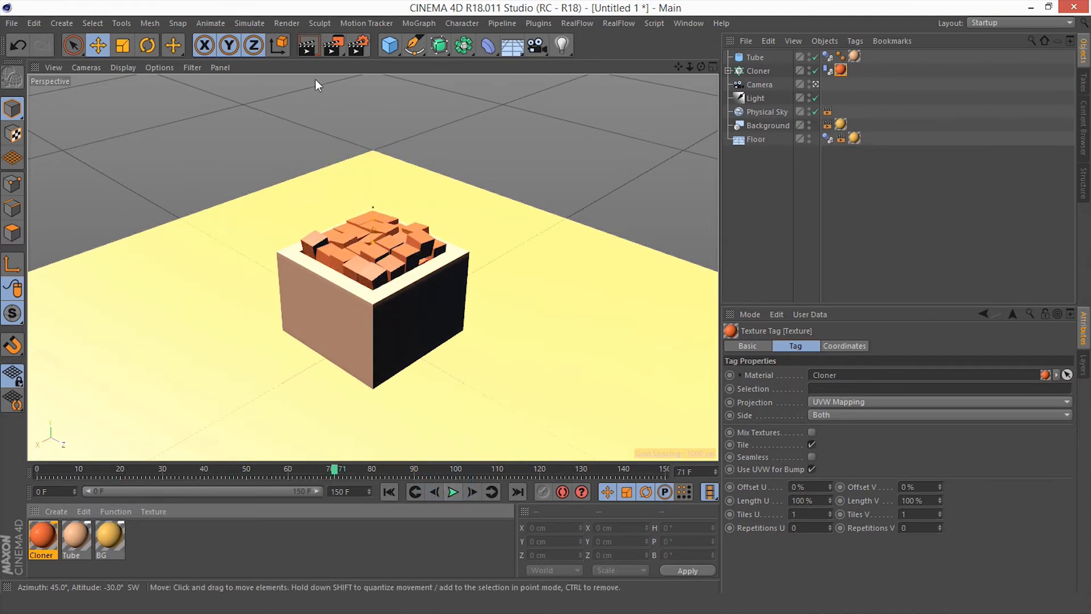
click(314, 50)
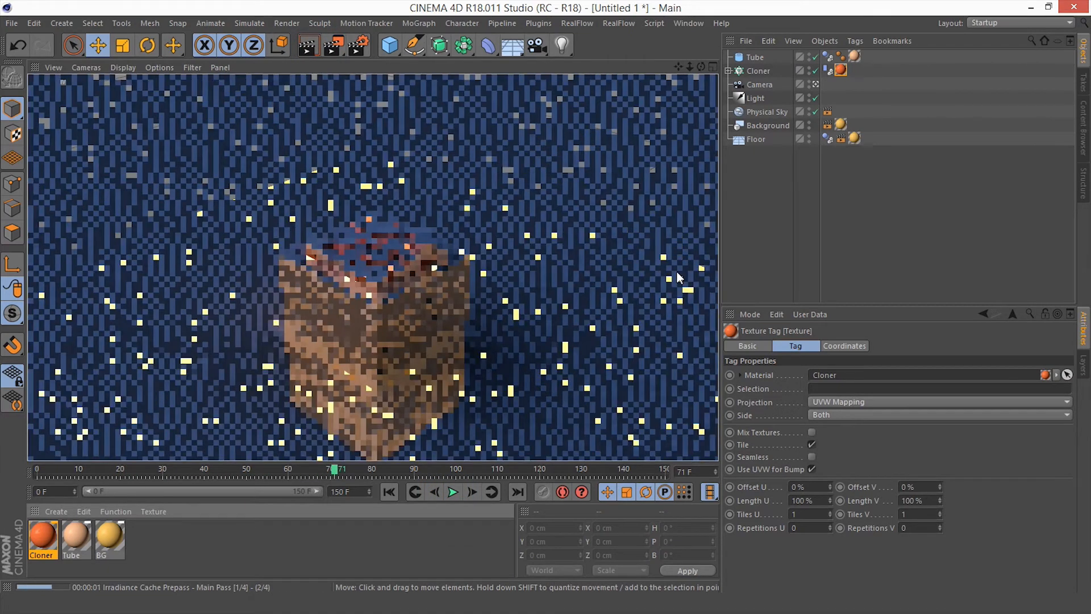